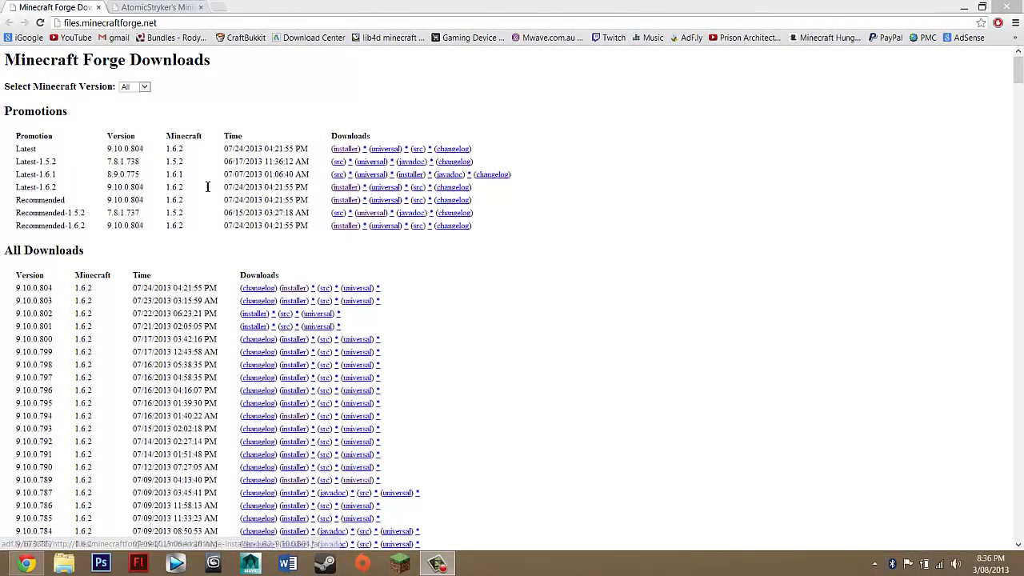
- Look over the Minecraft Forge downloads page and AtomicStryker's Minions mod download page
{"action": "left_click", "coordinate": [157, 7]}
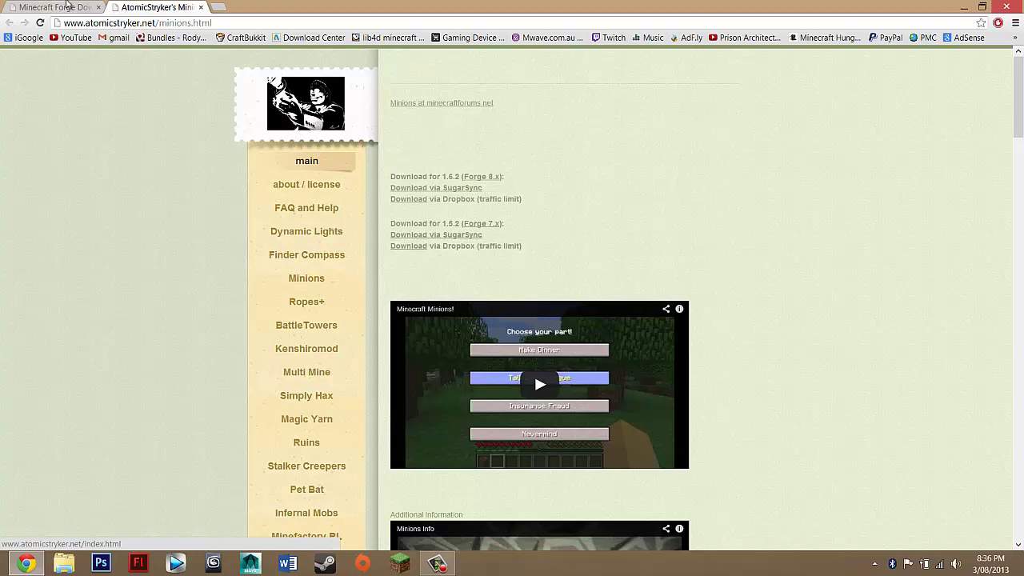
{"action": "key", "text": "ctrl+shift+Tab"}
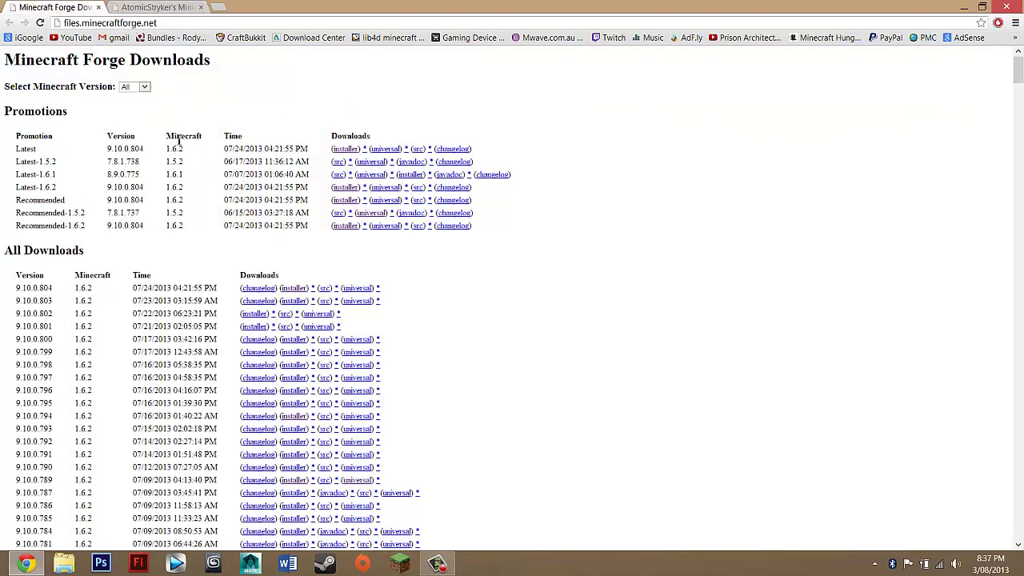
{"action": "left_click", "coordinate": [158, 7]}
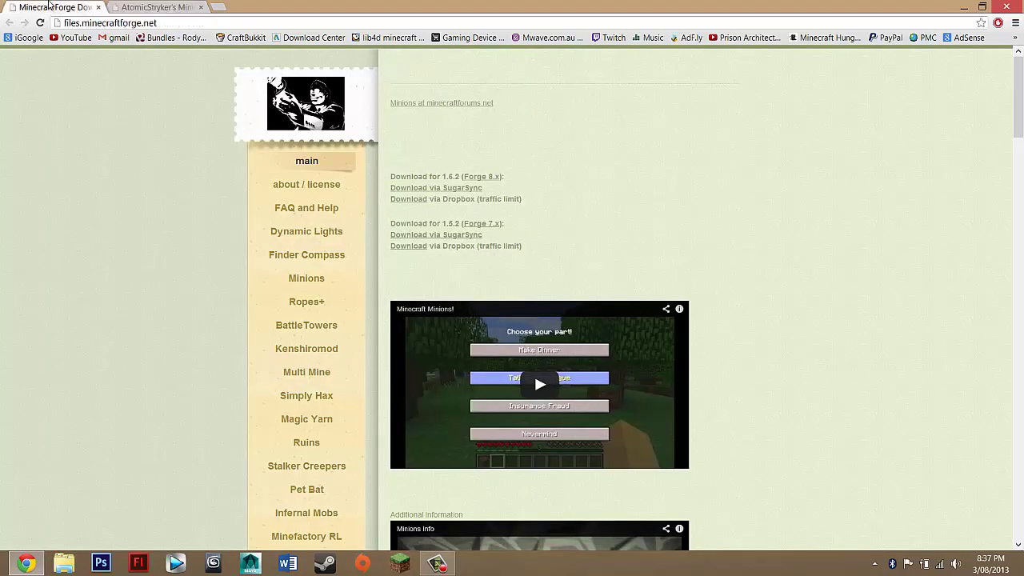
{"action": "left_click", "coordinate": [16, 4]}
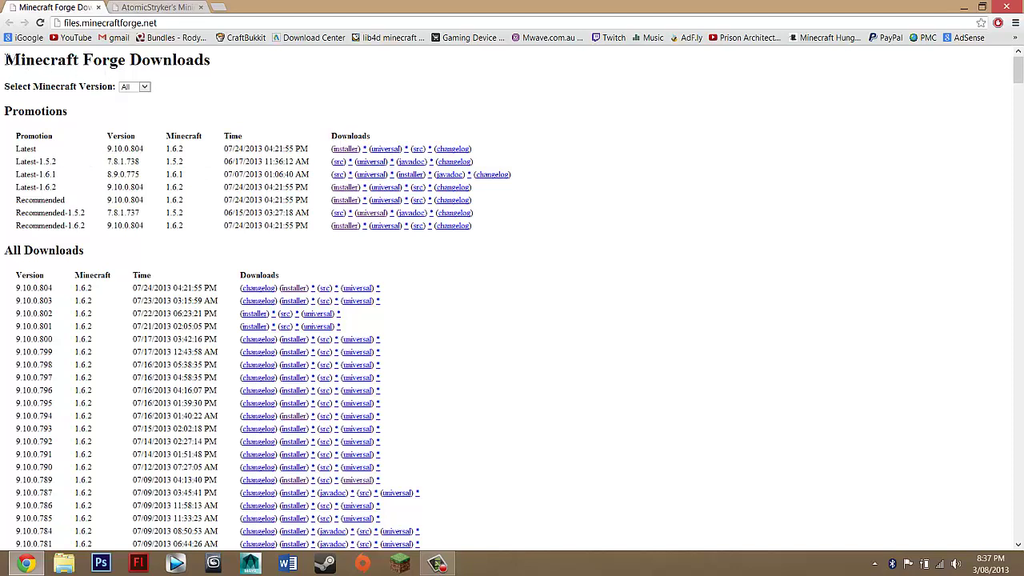
{"action": "left_click_drag", "start_coordinate": [6, 59], "coordinate": [211, 60]}
{"action": "left_click", "coordinate": [171, 56]}
{"action": "left_click_drag", "start_coordinate": [4, 66], "coordinate": [132, 64]}
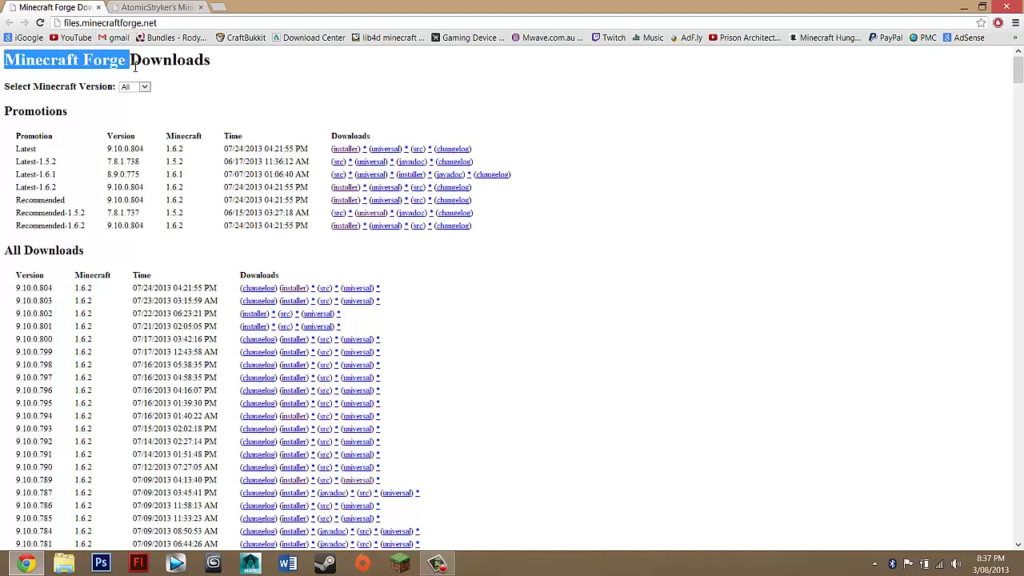
{"action": "left_click", "coordinate": [152, 7]}
{"action": "left_click", "coordinate": [53, 7]}
{"action": "left_click", "coordinate": [3, 63]}
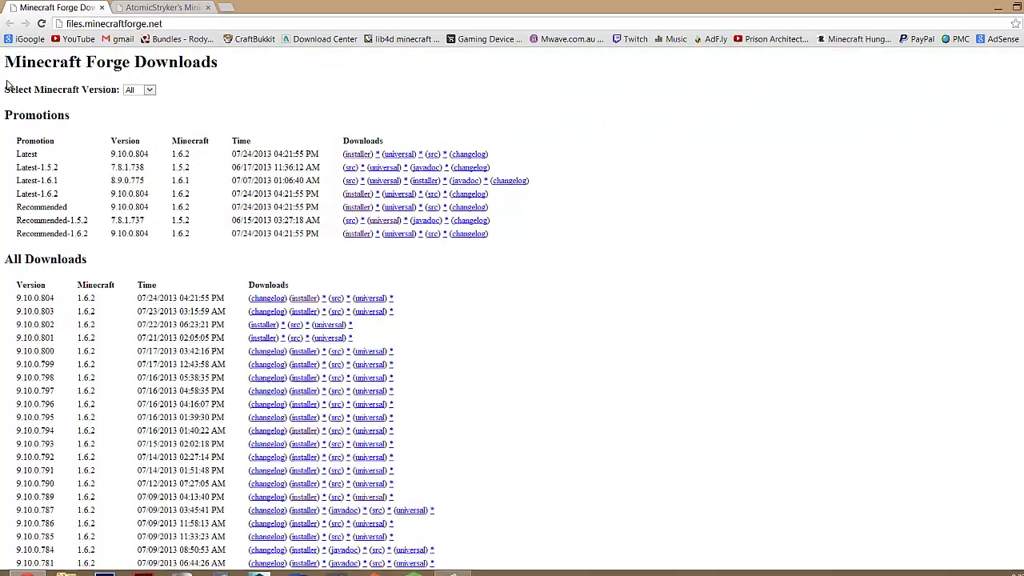
- Filter the Minecraft Forge downloads to Minecraft version 1.6.2
{"action": "left_click_drag", "start_coordinate": [3, 86], "coordinate": [102, 91]}
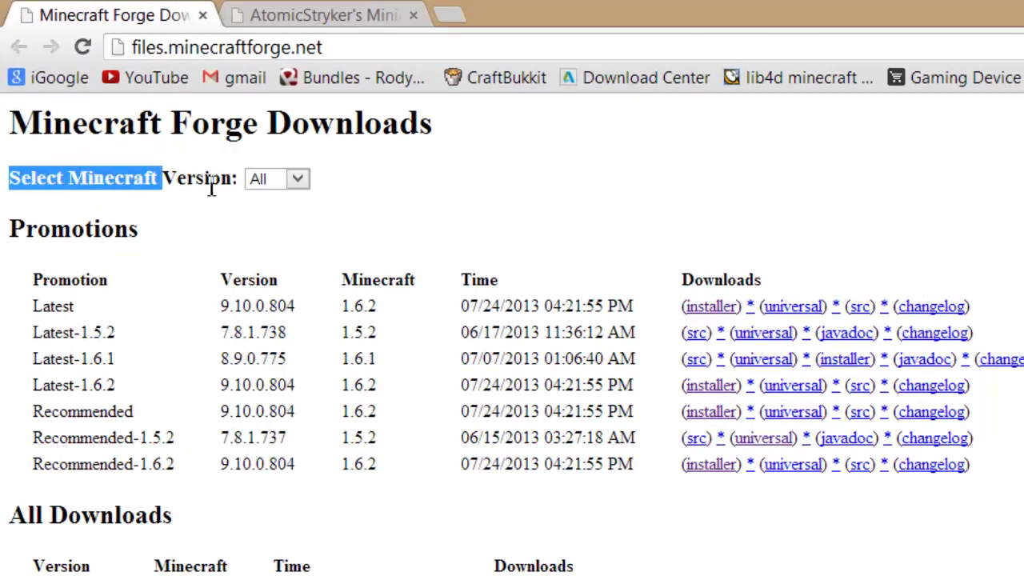
{"action": "left_click_drag", "start_coordinate": [212, 184], "coordinate": [219, 186]}
{"action": "left_click", "coordinate": [277, 179]}
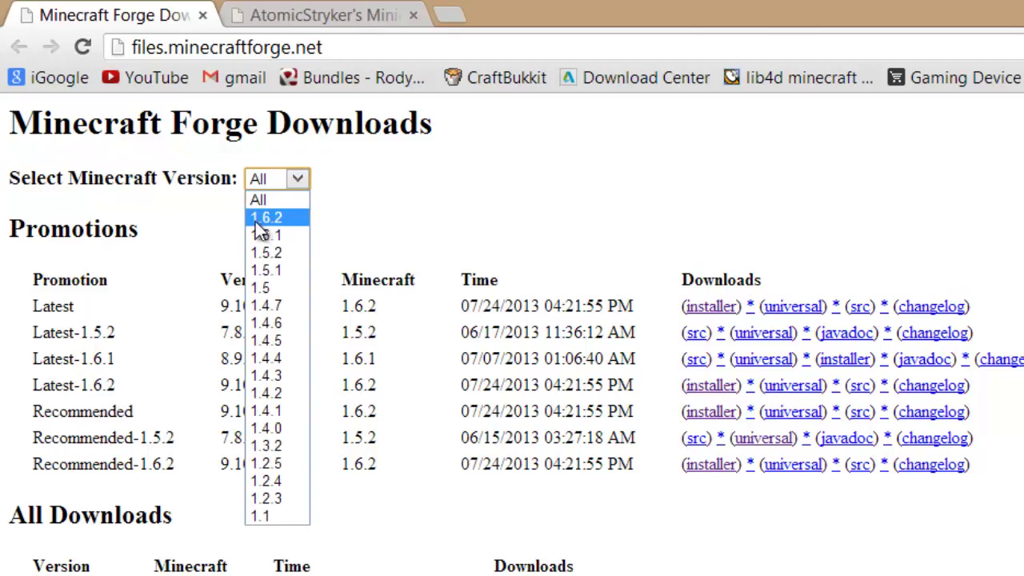
{"action": "left_click", "coordinate": [267, 218]}
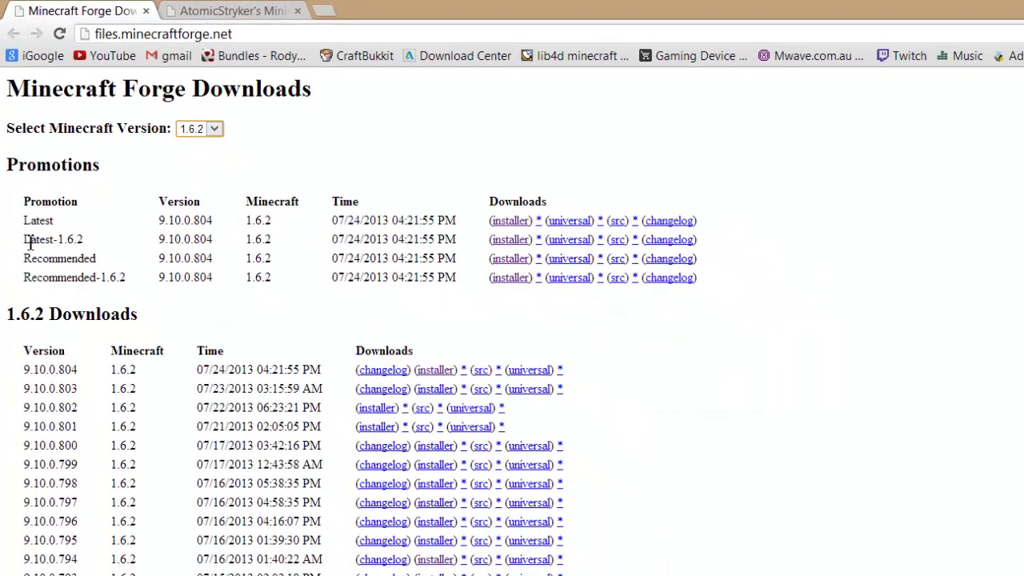
- Download the Latest-1.6.2 Forge installer, staying on the ad page to skip the ad, and keep the flagged .jar file
{"action": "left_click_drag", "start_coordinate": [96, 245], "coordinate": [53, 238]}
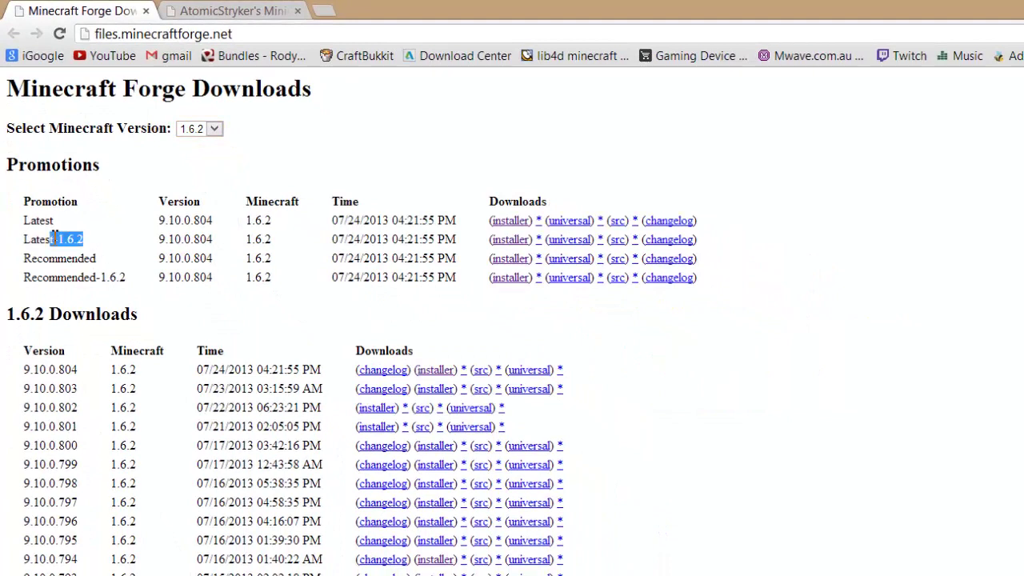
{"action": "left_click", "coordinate": [269, 247]}
{"action": "left_click_drag", "start_coordinate": [484, 240], "coordinate": [531, 239]}
{"action": "left_click", "coordinate": [515, 239]}
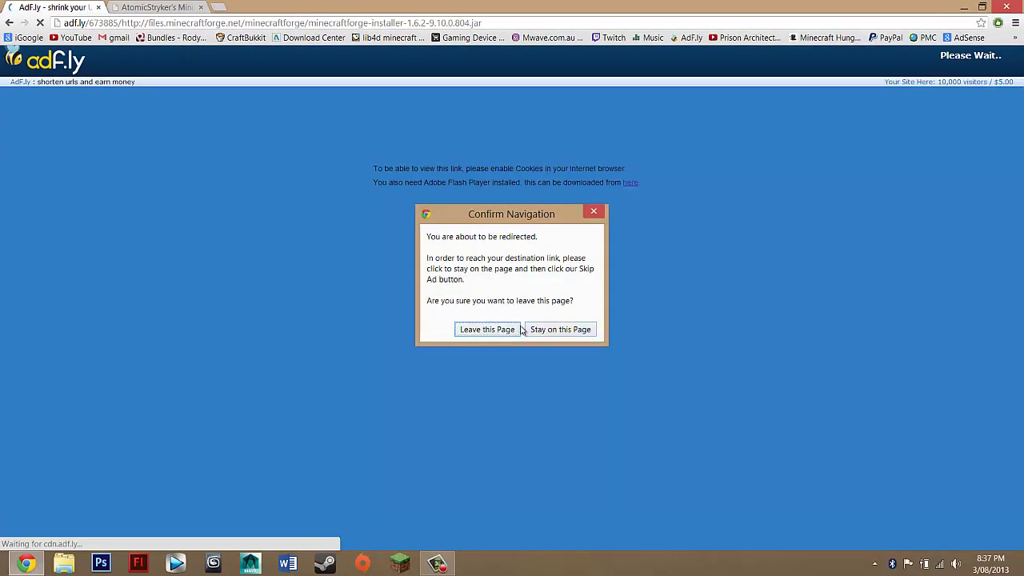
{"action": "left_click", "coordinate": [529, 330]}
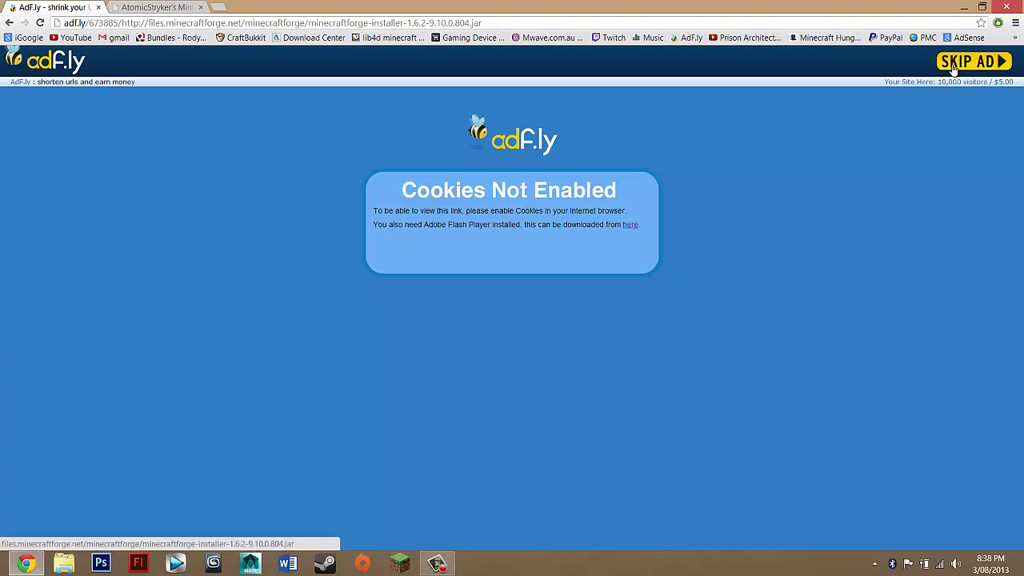
{"action": "left_click", "coordinate": [970, 67]}
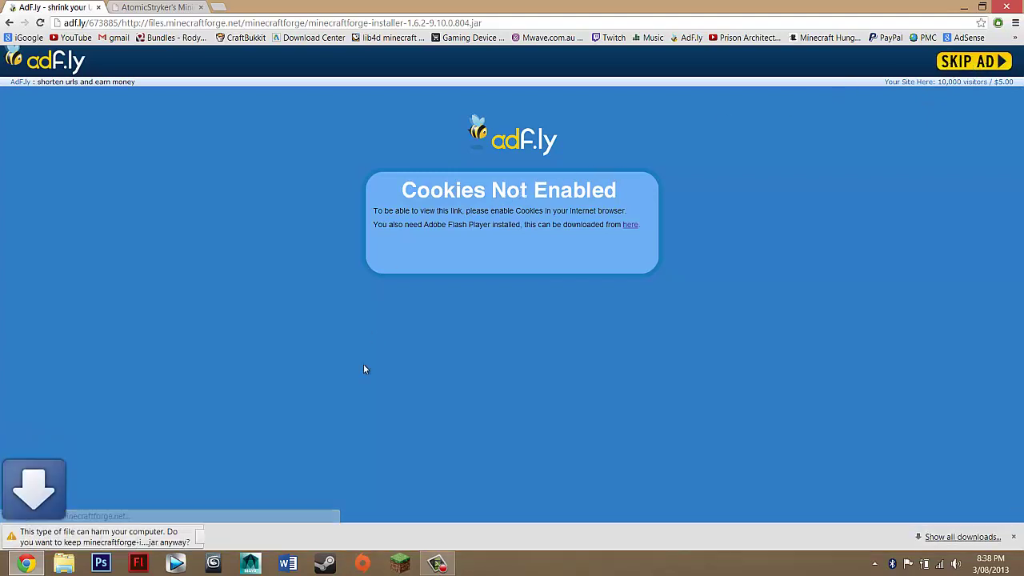
{"action": "left_click", "coordinate": [214, 536]}
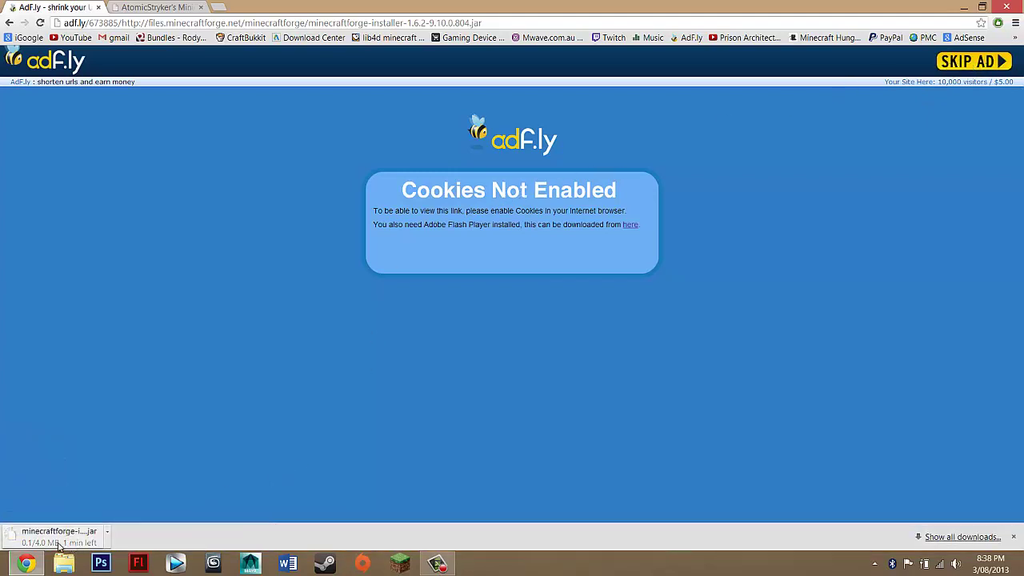
- Download Minions_1.6.2.zip through the Minions page's SugarSync link for 1.6.2, skipping the ad
{"action": "left_click", "coordinate": [149, 8]}
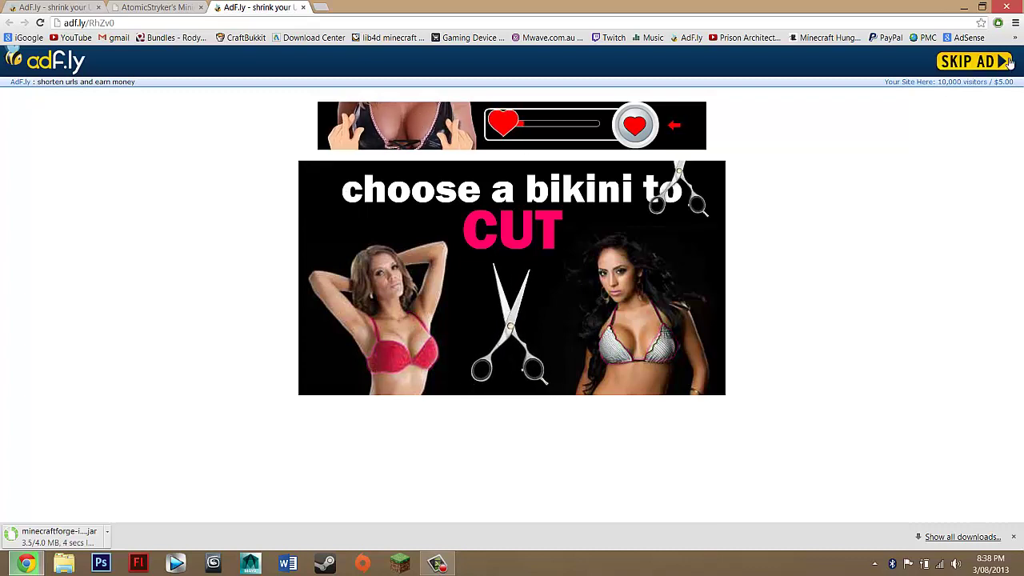
{"action": "left_click", "coordinate": [962, 65]}
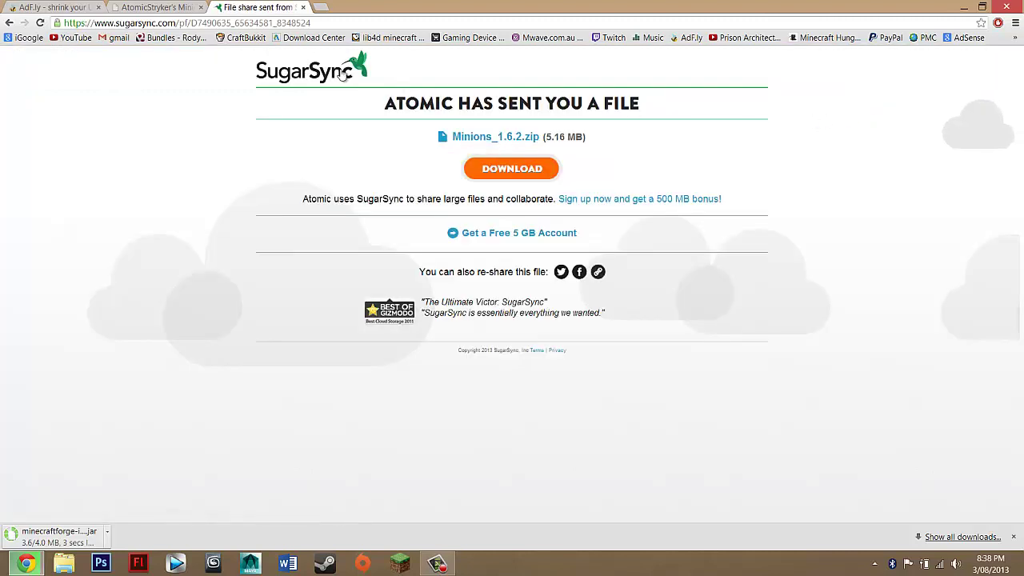
{"action": "left_click", "coordinate": [495, 171]}
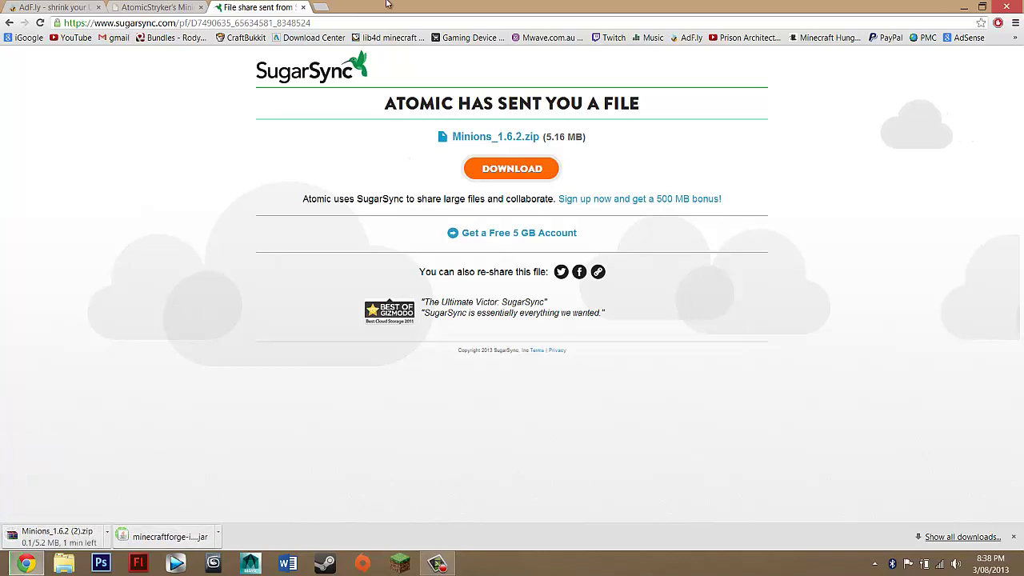
- Show the browser's download list beside the desktop and copy the newest Minions zip and Forge installer onto the desktop
{"action": "left_click_drag", "start_coordinate": [255, 7], "coordinate": [3, 112]}
{"action": "key", "text": "ctrl+j"}
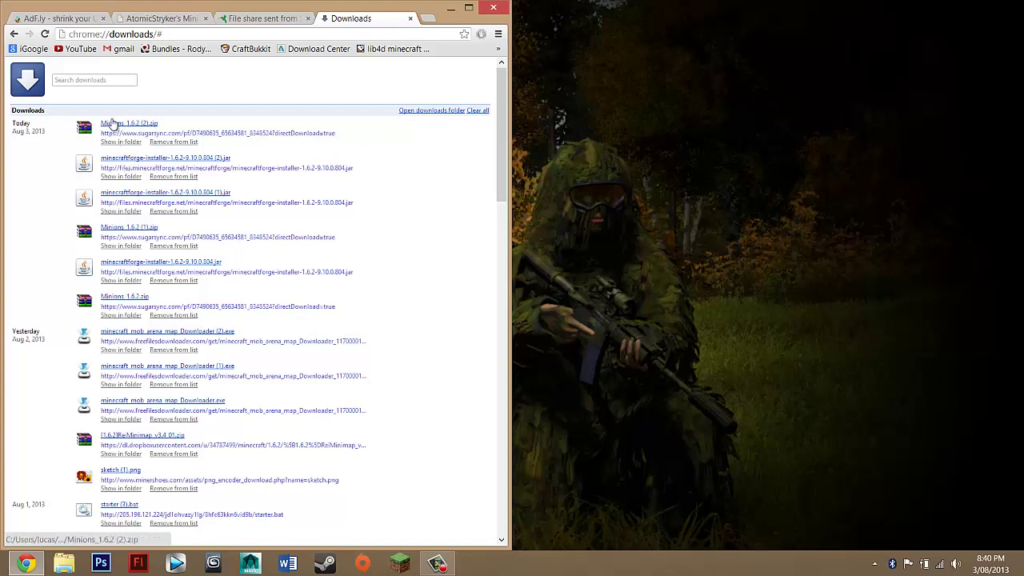
{"action": "left_click_drag", "start_coordinate": [116, 126], "coordinate": [656, 177]}
{"action": "left_click_drag", "start_coordinate": [121, 156], "coordinate": [682, 234]}
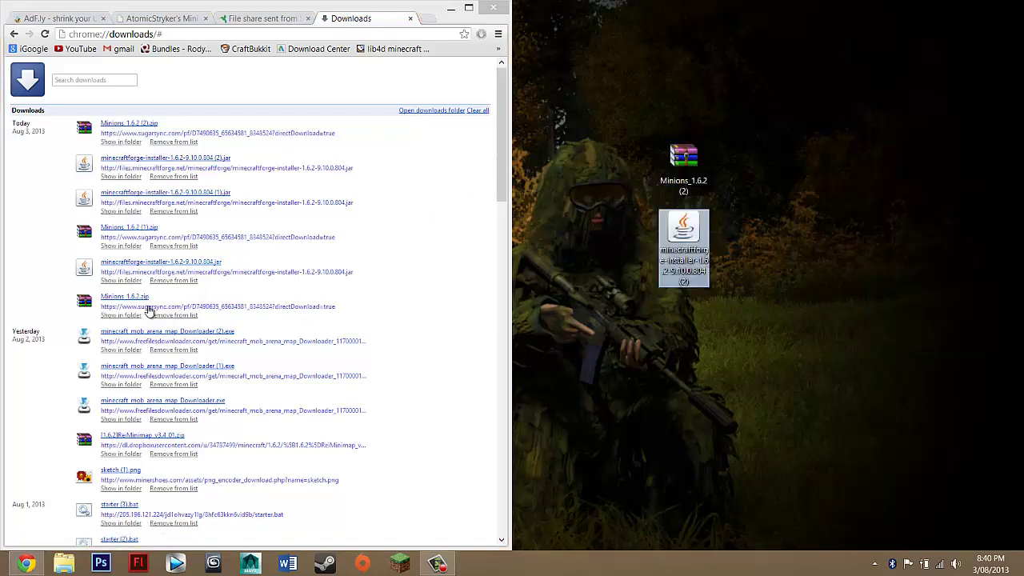
- Remove the older duplicate Minions and Forge installer entries from the download list and close the browser
{"action": "left_click", "coordinate": [165, 212]}
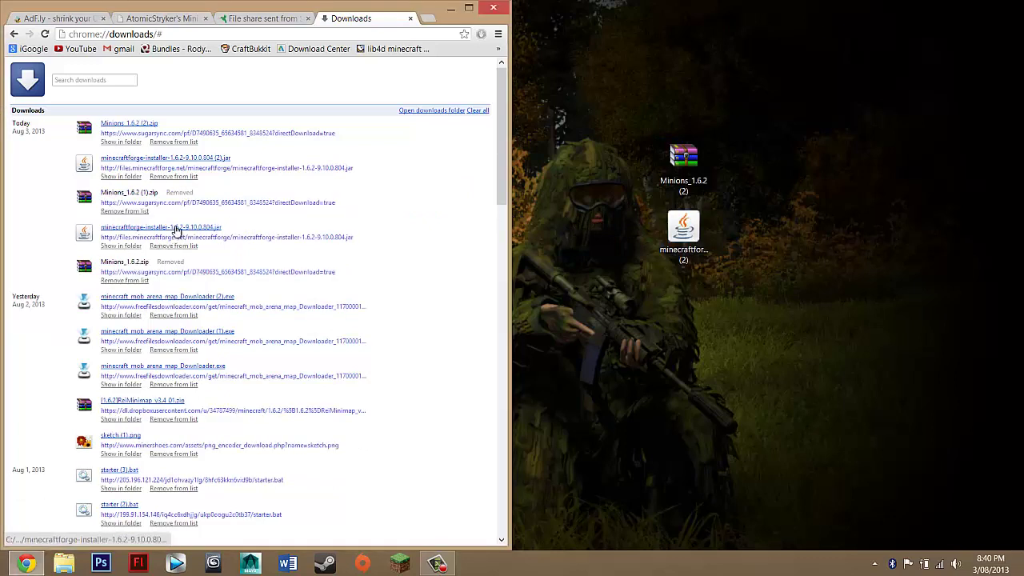
{"action": "left_click", "coordinate": [154, 212]}
{"action": "left_click", "coordinate": [169, 212]}
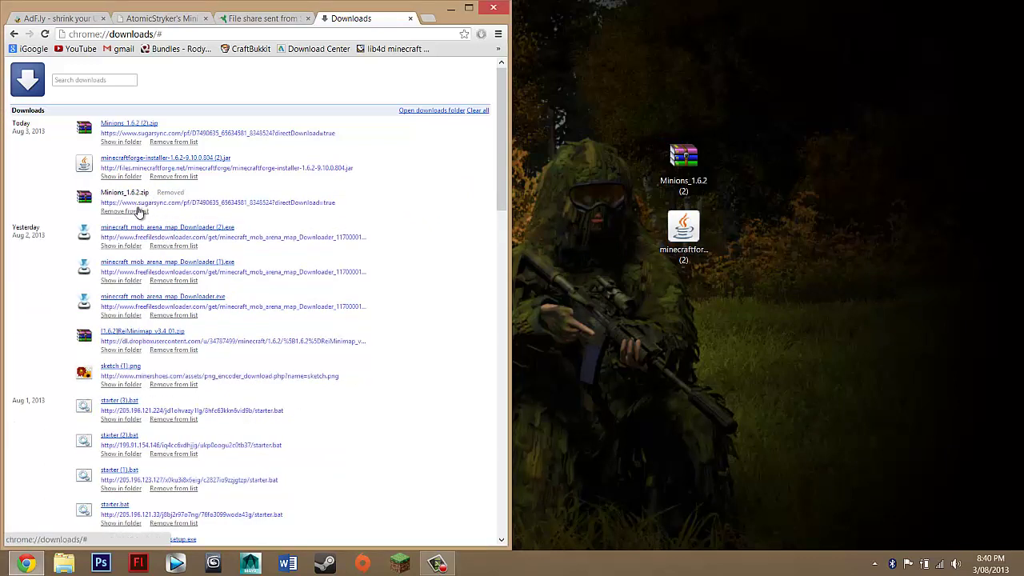
{"action": "left_click", "coordinate": [146, 212]}
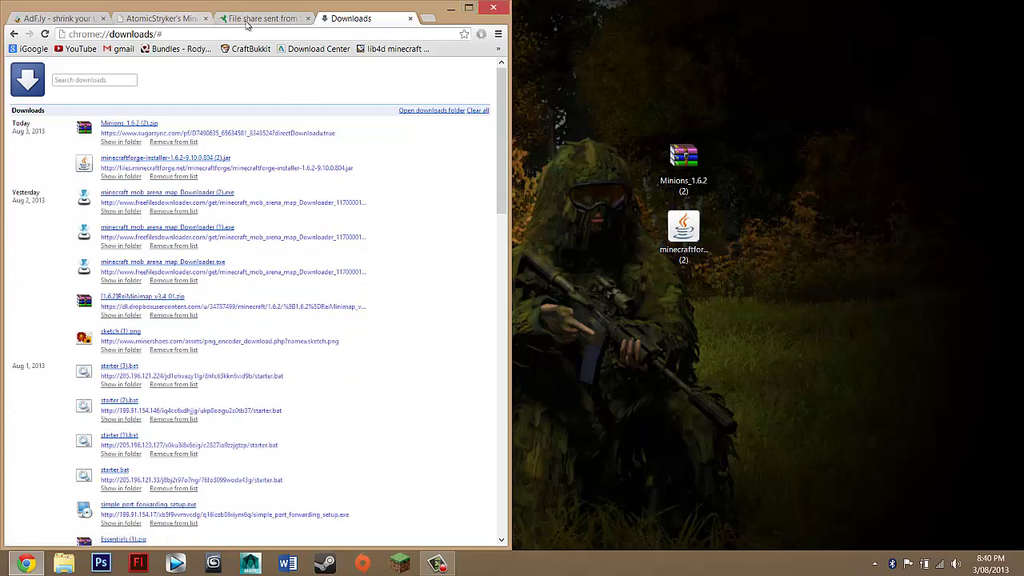
{"action": "left_click", "coordinate": [495, 10]}
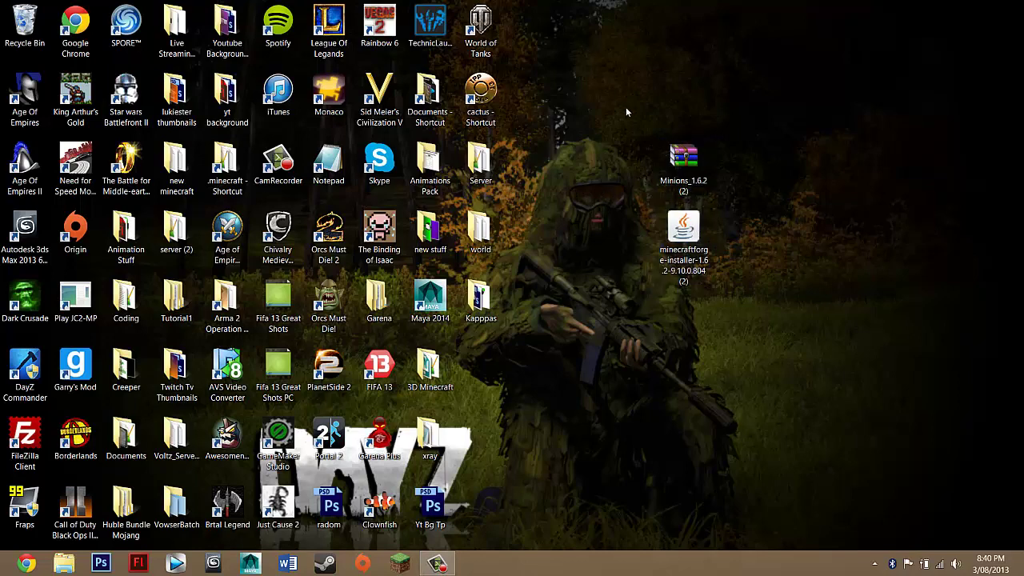
{"action": "left_click_drag", "start_coordinate": [629, 120], "coordinate": [670, 135]}
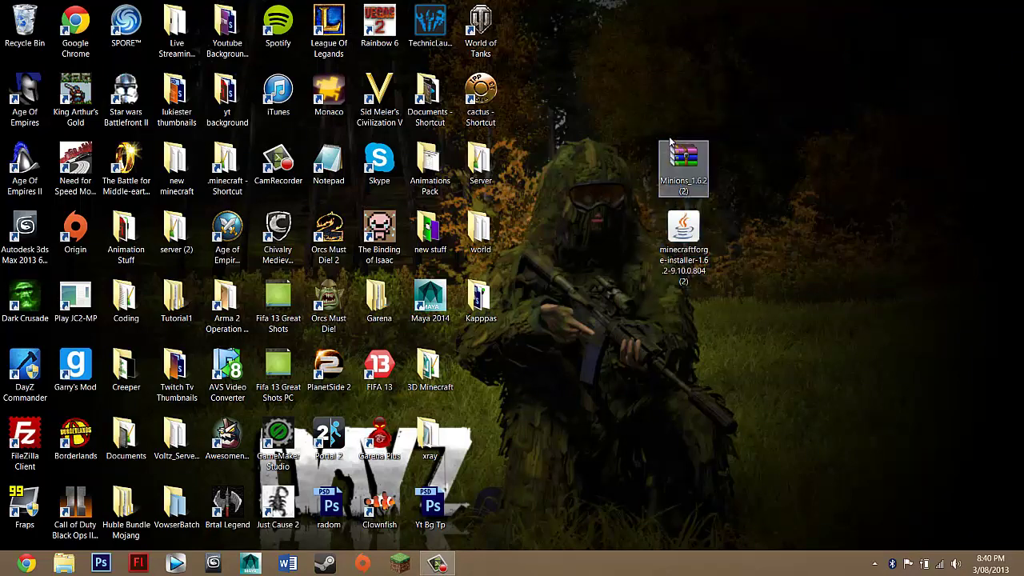
{"action": "left_click_drag", "start_coordinate": [696, 154], "coordinate": [733, 186]}
{"action": "left_click", "coordinate": [634, 213]}
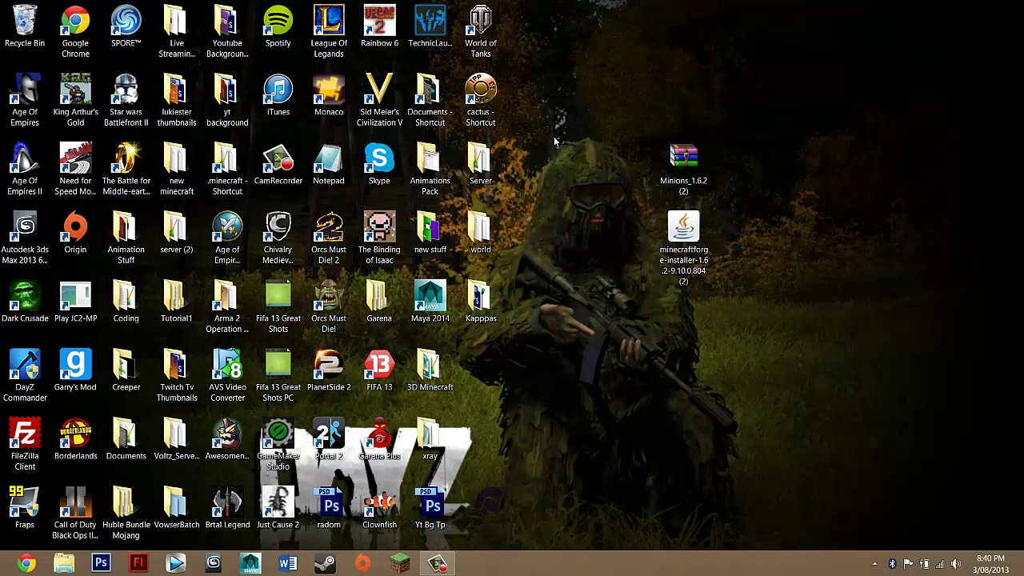
{"action": "left_click_drag", "start_coordinate": [695, 174], "coordinate": [811, 398]}
{"action": "left_click", "coordinate": [729, 293]}
{"action": "left_click_drag", "start_coordinate": [625, 117], "coordinate": [637, 167]}
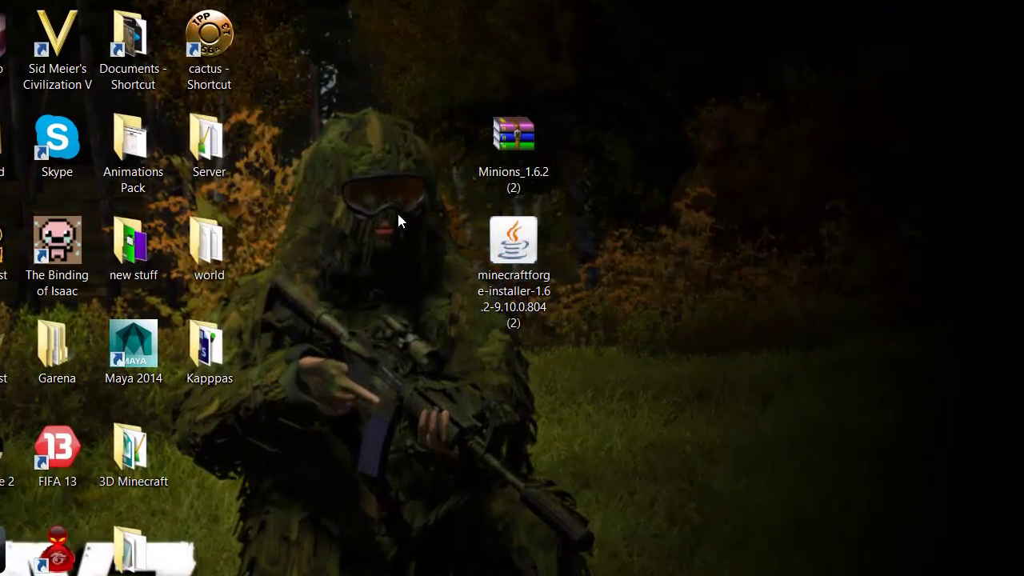
{"action": "left_click_drag", "start_coordinate": [417, 195], "coordinate": [461, 284]}
{"action": "left_click_drag", "start_coordinate": [425, 217], "coordinate": [669, 367]}
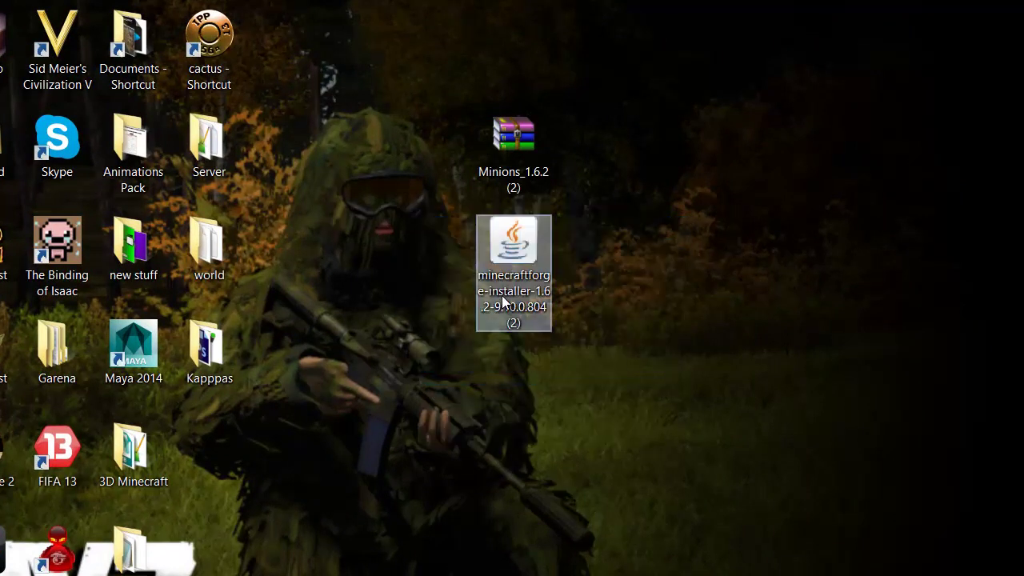
- Run the Forge installer from the desktop and install the Forge client into the .minecraft folder
{"action": "right_click", "coordinate": [482, 254]}
{"action": "mouse_move", "coordinate": [565, 316]}
{"action": "left_click", "coordinate": [361, 314]}
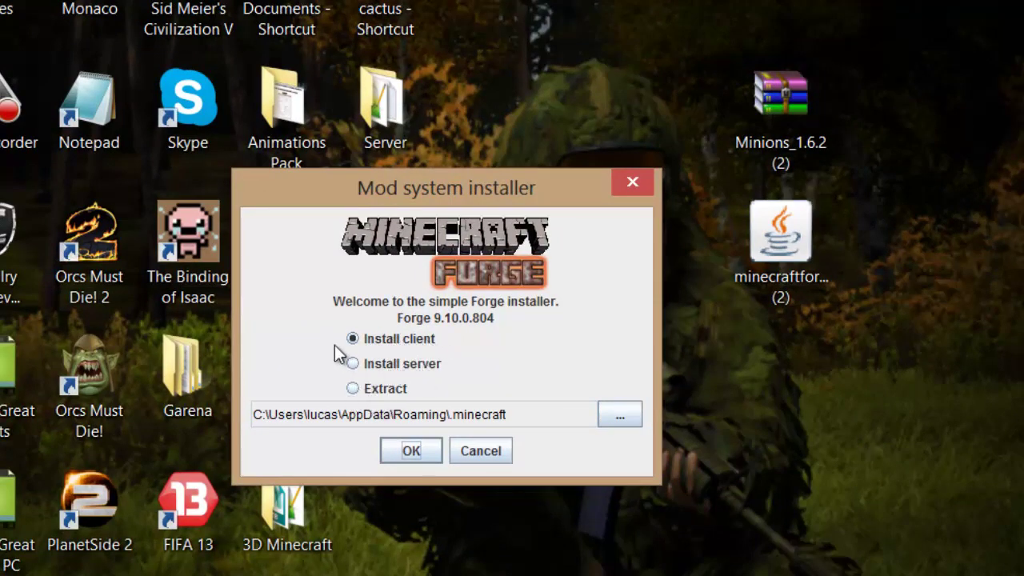
{"action": "left_click", "coordinate": [395, 451]}
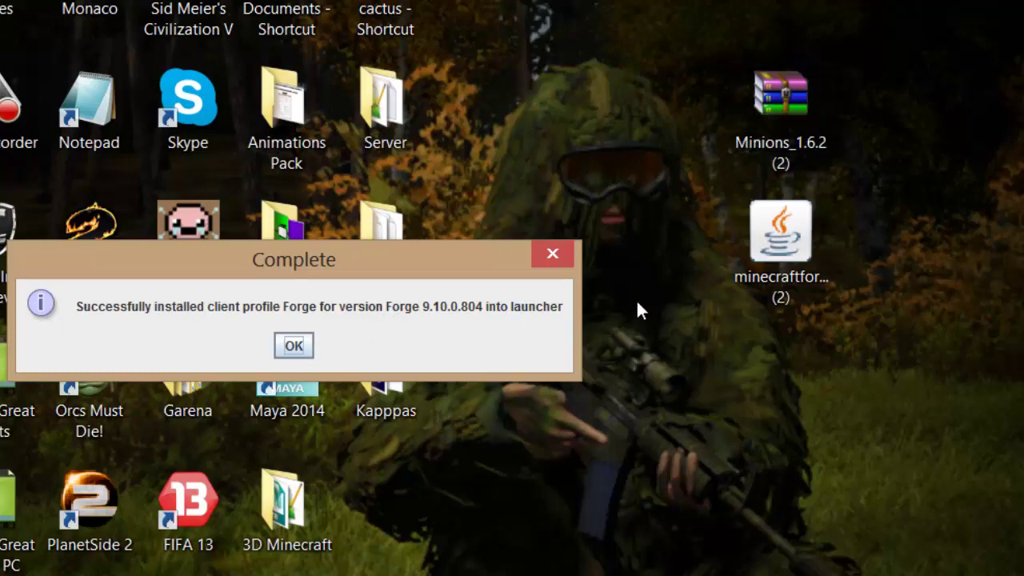
{"action": "left_click", "coordinate": [294, 345]}
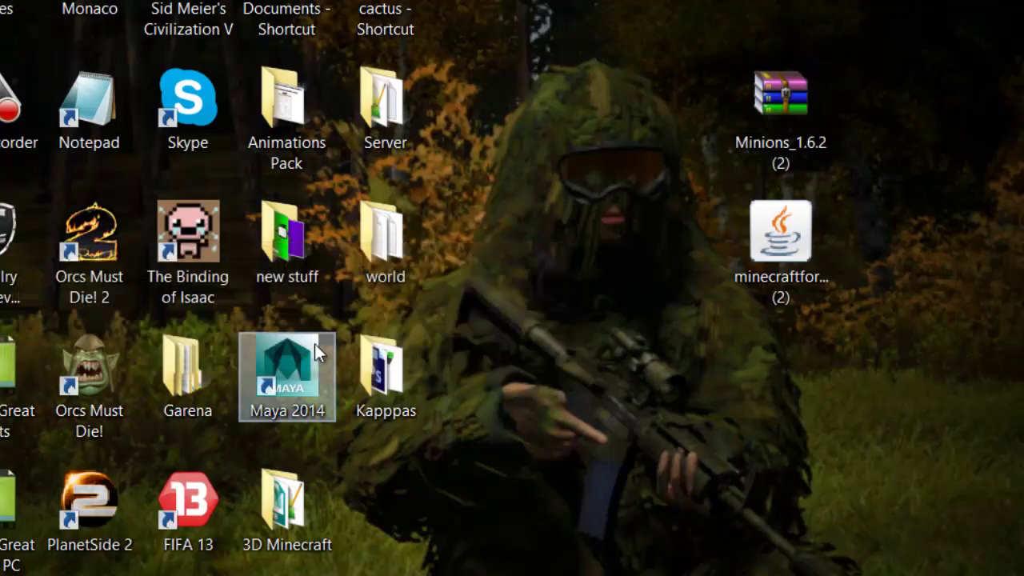
{"action": "left_click_drag", "start_coordinate": [768, 136], "coordinate": [677, 272]}
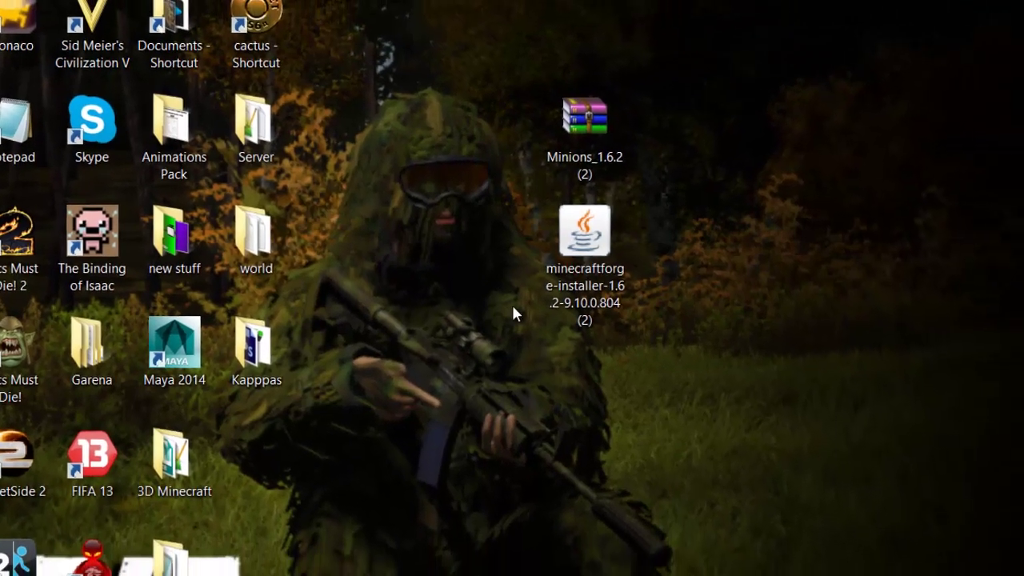
{"action": "left_click_drag", "start_coordinate": [637, 188], "coordinate": [925, 392]}
{"action": "left_click_drag", "start_coordinate": [626, 354], "coordinate": [624, 352]}
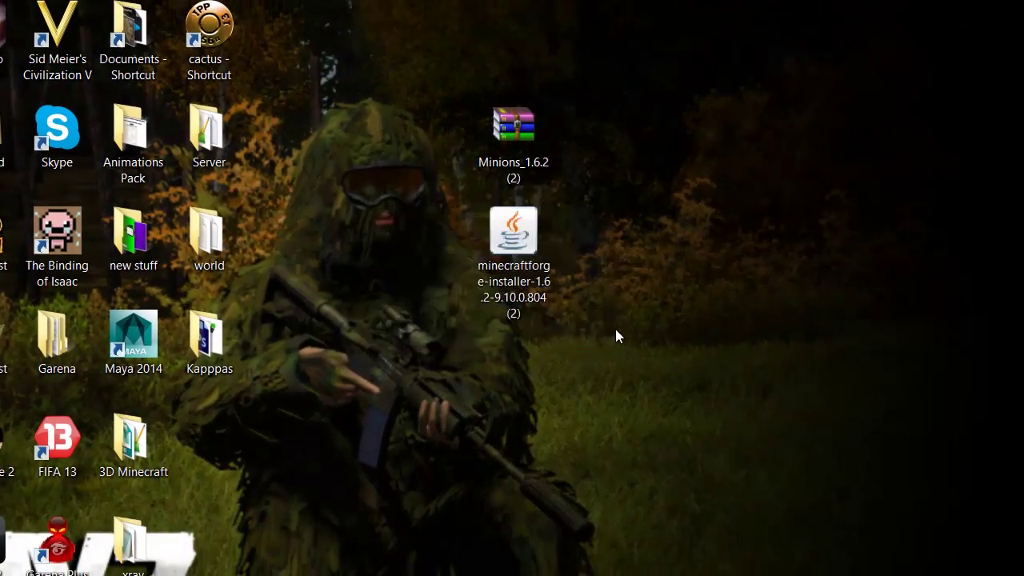
{"action": "left_click_drag", "start_coordinate": [452, 220], "coordinate": [680, 404]}
{"action": "left_click_drag", "start_coordinate": [608, 66], "coordinate": [613, 168]}
{"action": "left_click_drag", "start_coordinate": [576, 80], "coordinate": [528, 201]}
{"action": "left_click_drag", "start_coordinate": [365, 200], "coordinate": [625, 342]}
{"action": "left_click", "coordinate": [668, 316]}
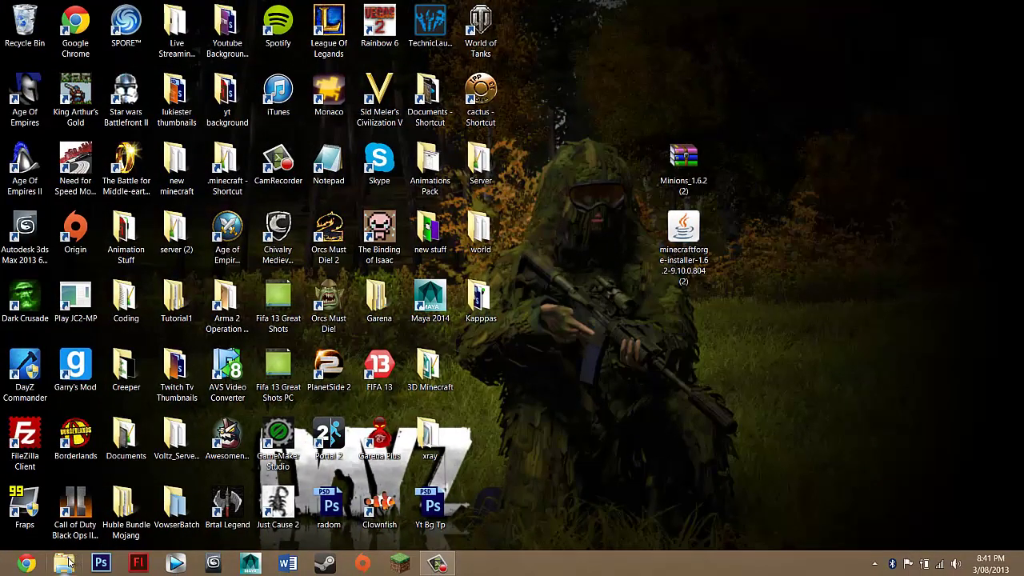
- Open a file explorer window, go to %appdata% and open the .minecraft folder
{"action": "left_click", "coordinate": [67, 563]}
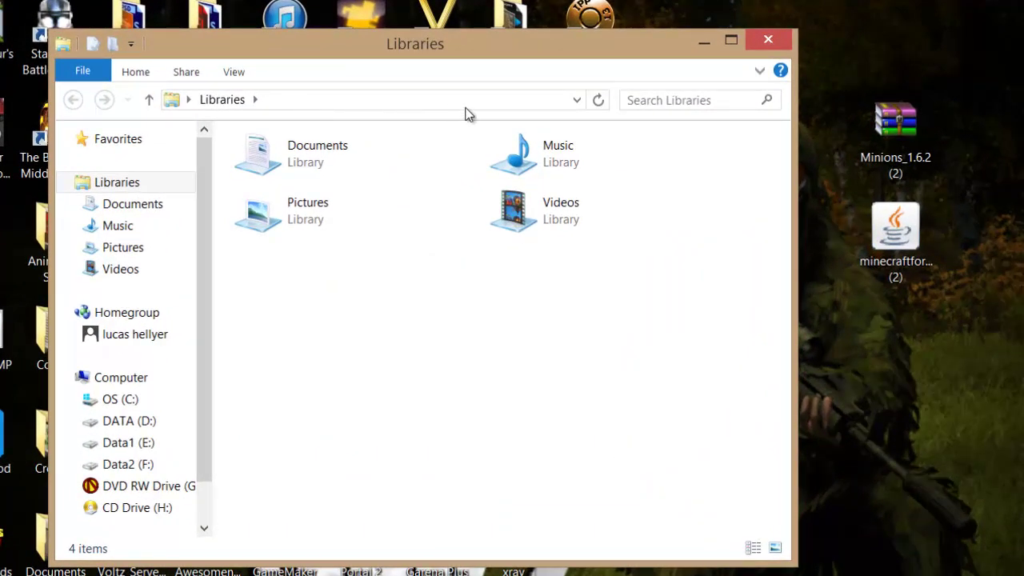
{"action": "left_click", "coordinate": [371, 106]}
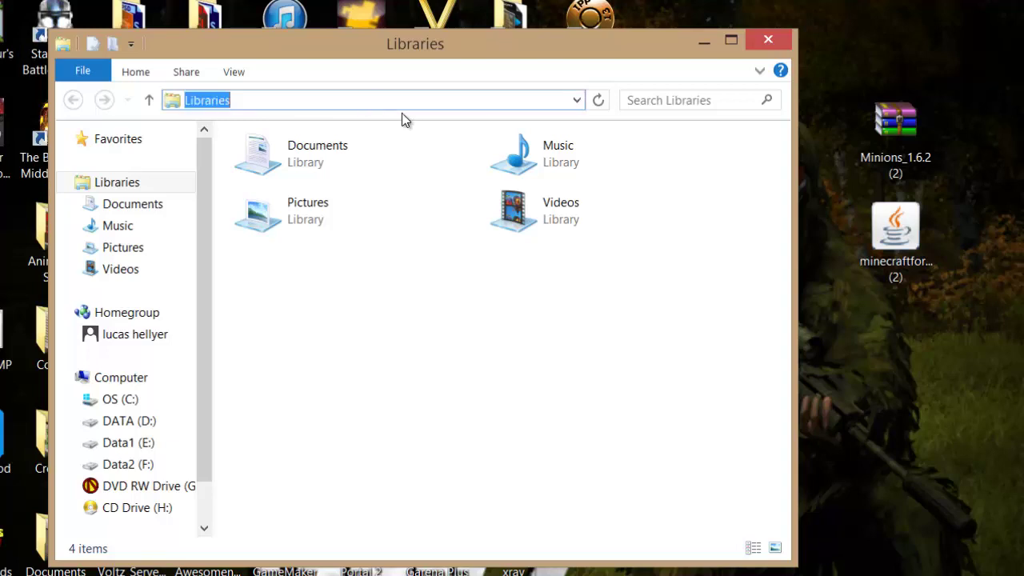
{"action": "key", "text": "BackSpace"}
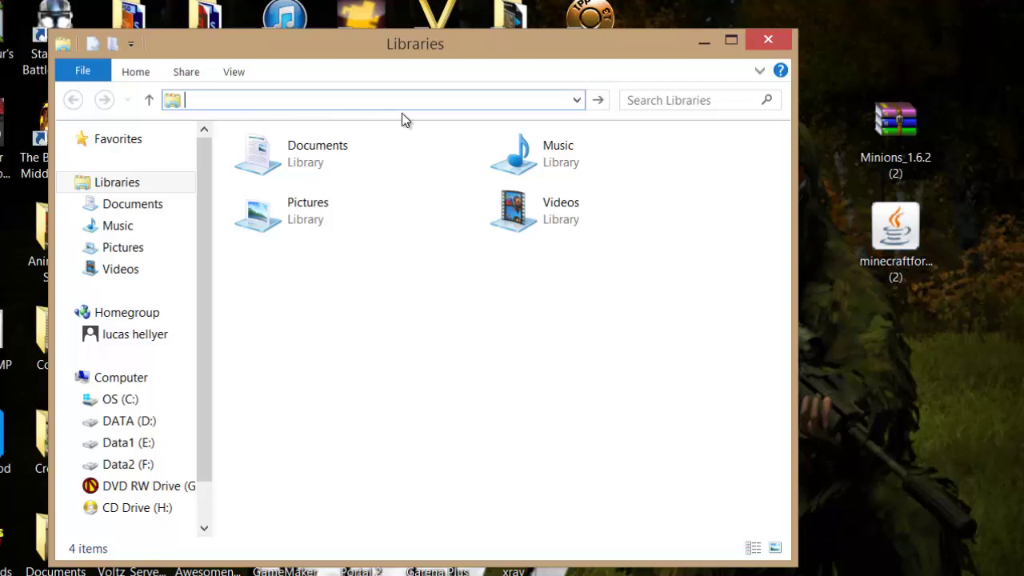
{"action": "type", "text": "%a"}
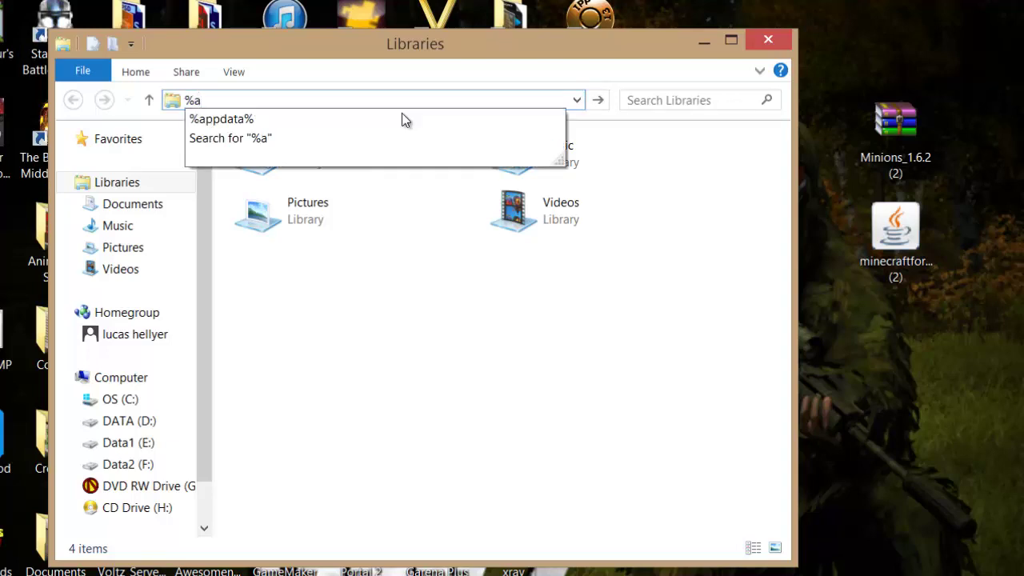
{"action": "type", "text": "ppdata%"}
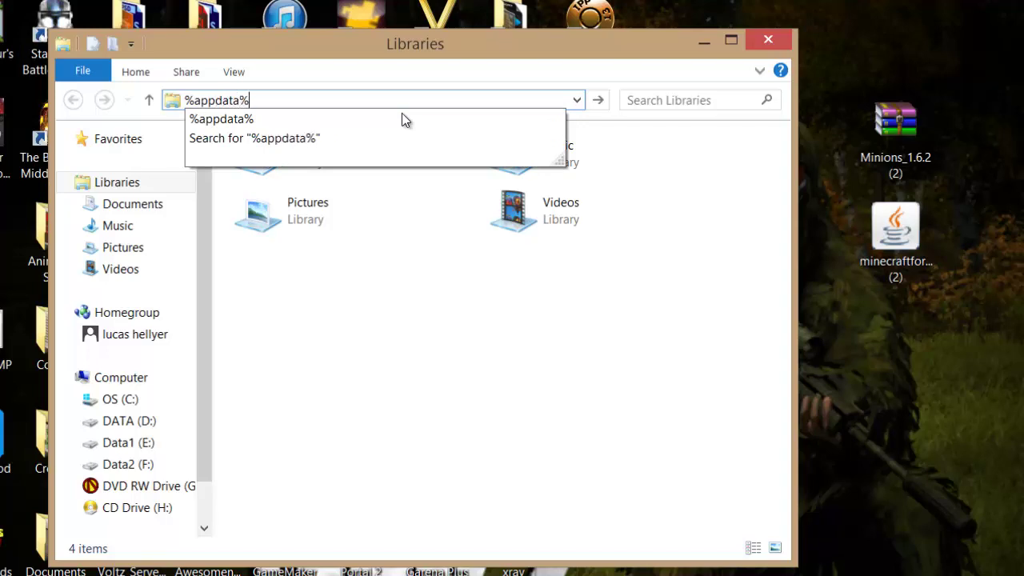
{"action": "key", "text": "Return"}
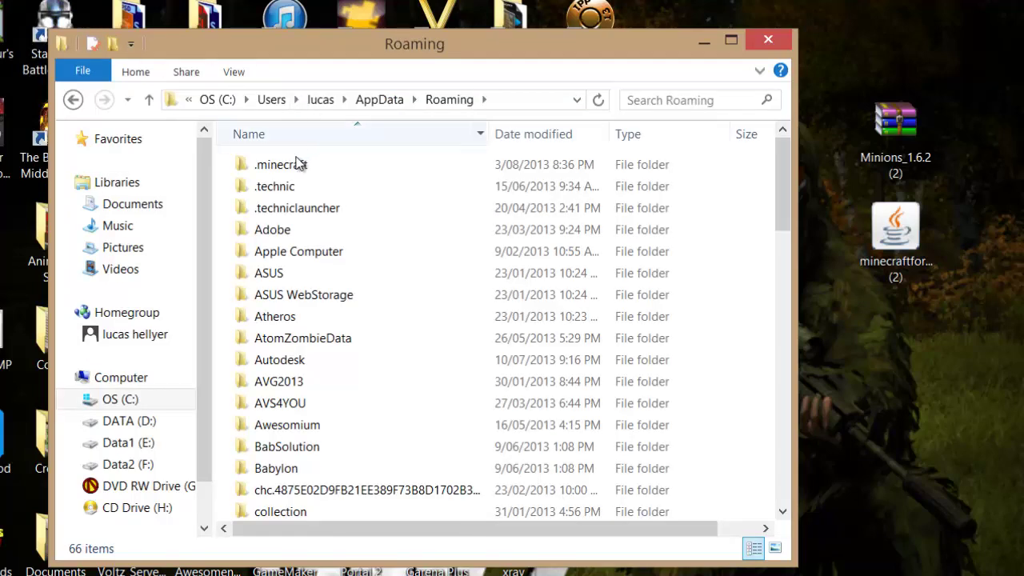
{"action": "left_click", "coordinate": [232, 168]}
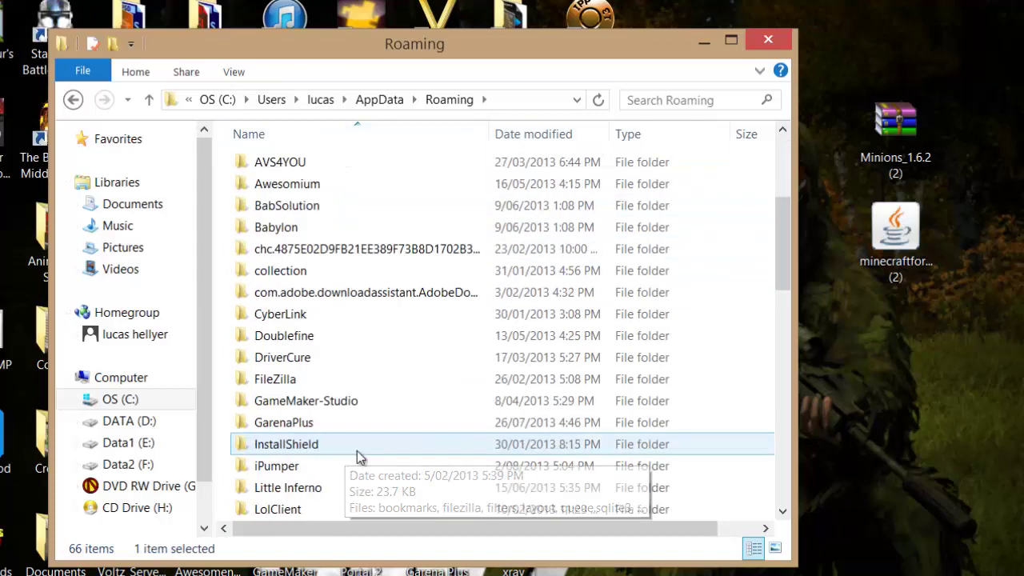
{"action": "scroll", "coordinate": [376, 432], "scroll_direction": "up", "scroll_amount": 3}
{"action": "key", "text": "Home"}
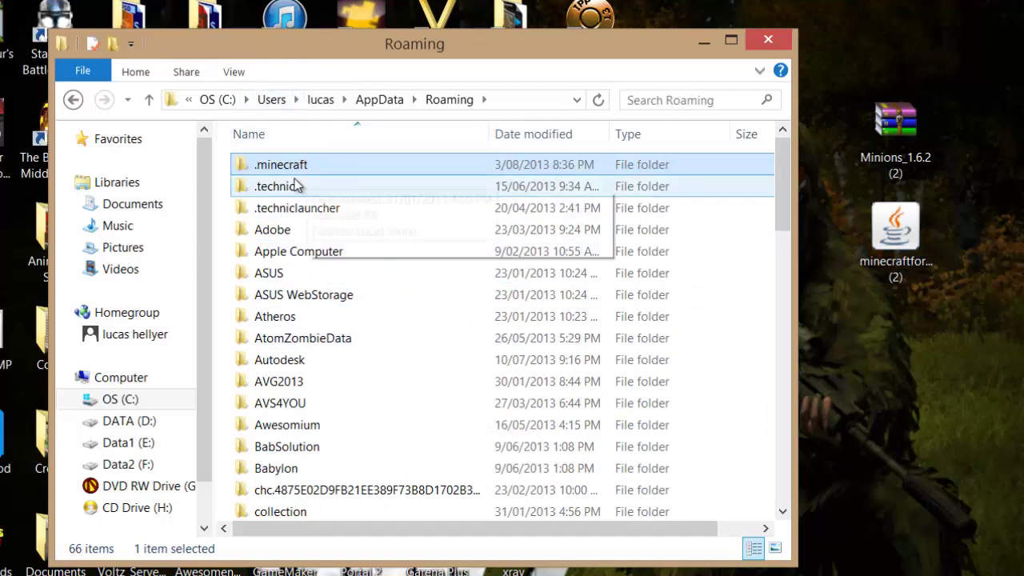
{"action": "double_click", "coordinate": [268, 168]}
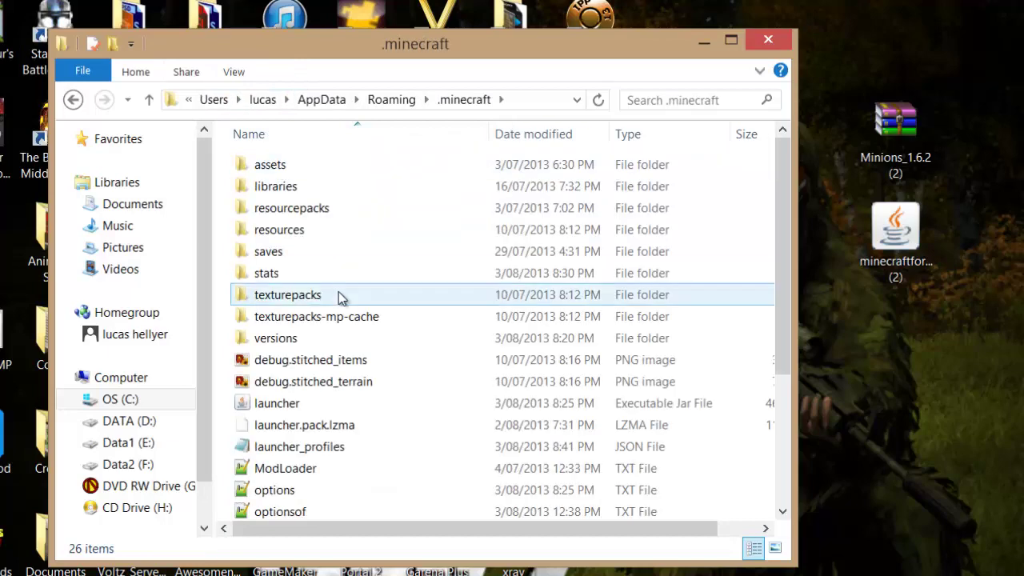
- Check the versions folder inside .minecraft for the 1.6.2, Forge and Mods folders, and return to .minecraft
{"action": "left_click", "coordinate": [288, 342]}
{"action": "double_click", "coordinate": [276, 342]}
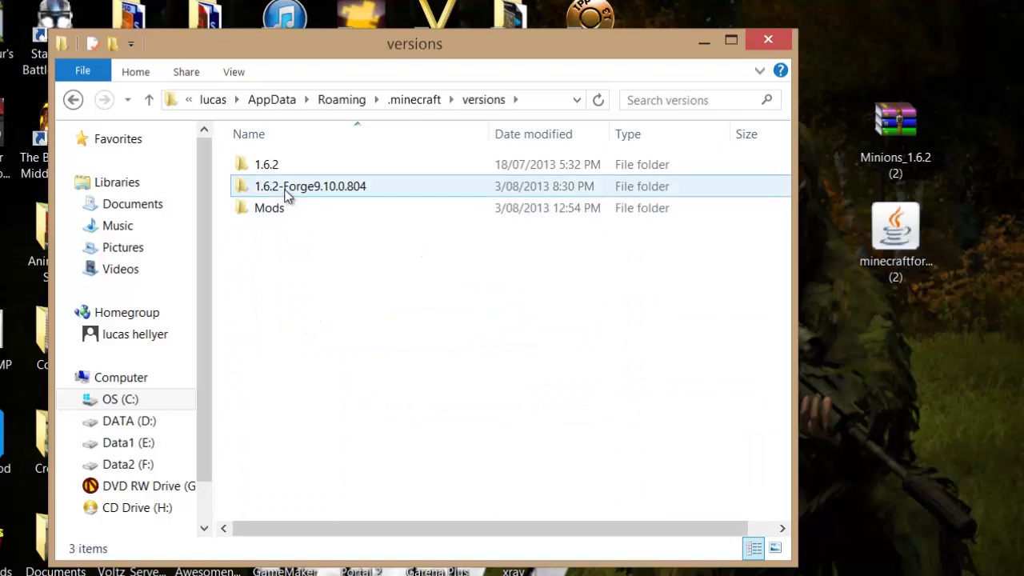
{"action": "left_click", "coordinate": [280, 166]}
{"action": "left_click", "coordinate": [308, 191]}
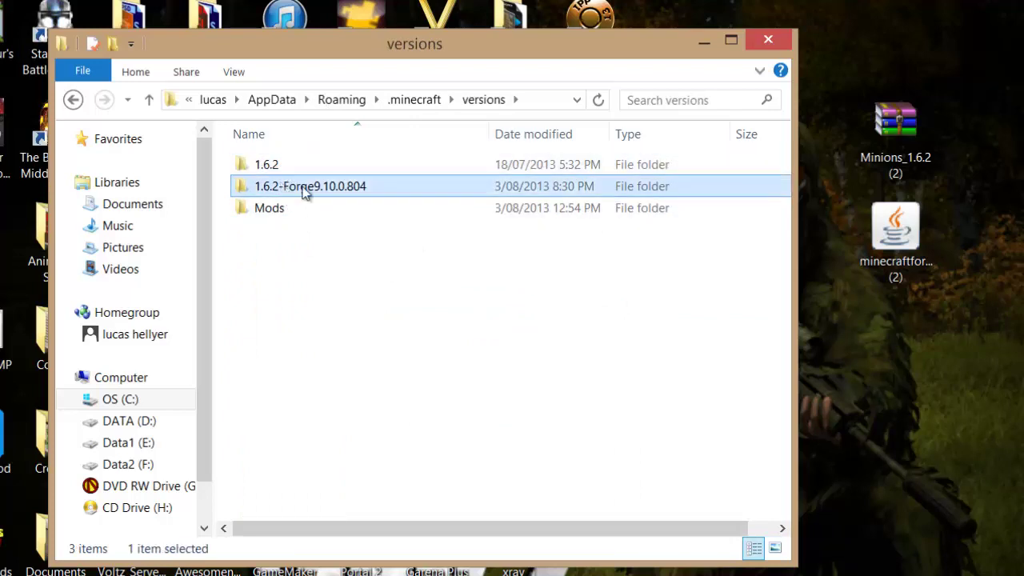
{"action": "left_click", "coordinate": [278, 227]}
{"action": "left_click", "coordinate": [274, 214]}
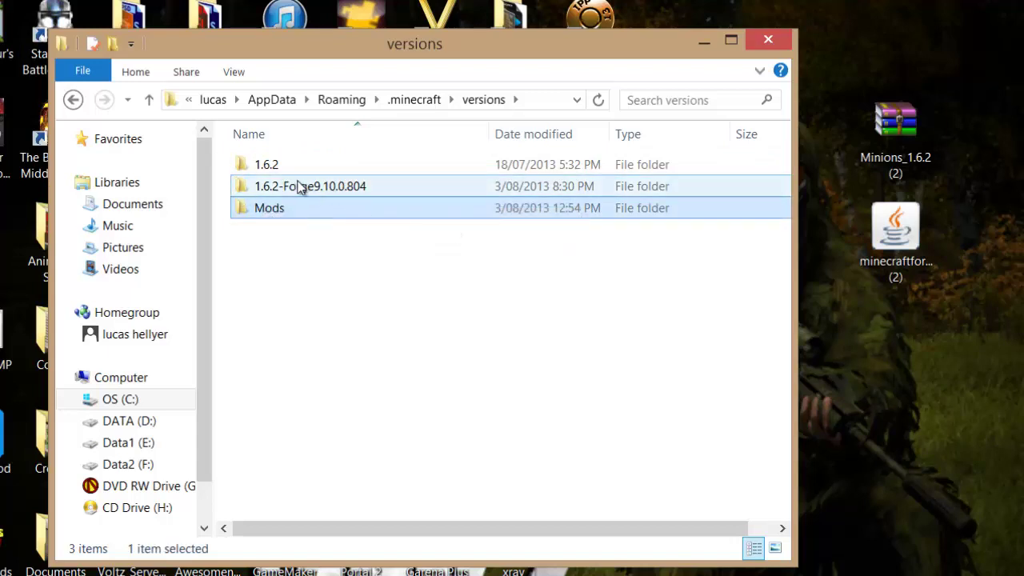
{"action": "left_click", "coordinate": [275, 166]}
{"action": "left_click", "coordinate": [268, 192]}
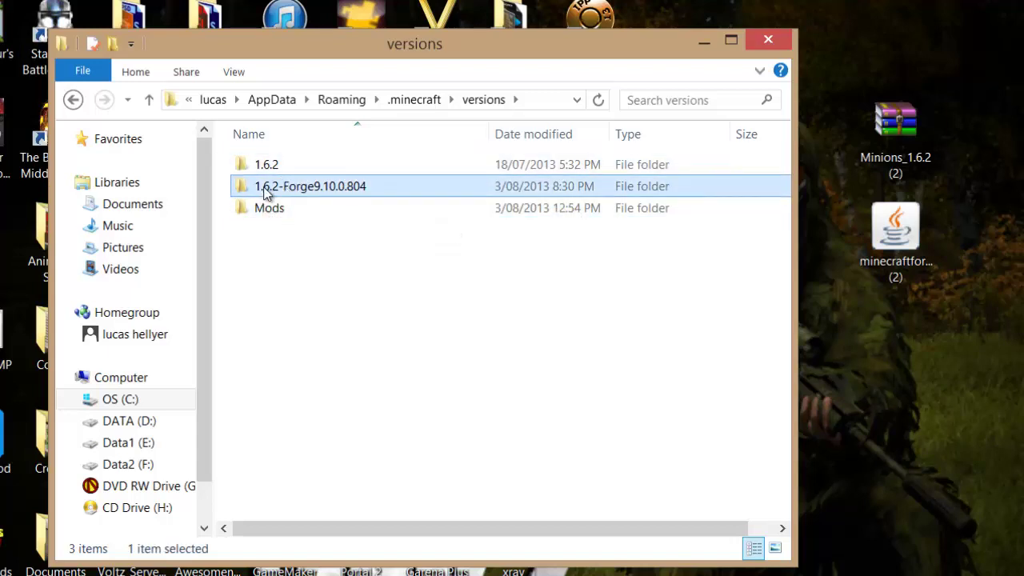
{"action": "left_click", "coordinate": [73, 100]}
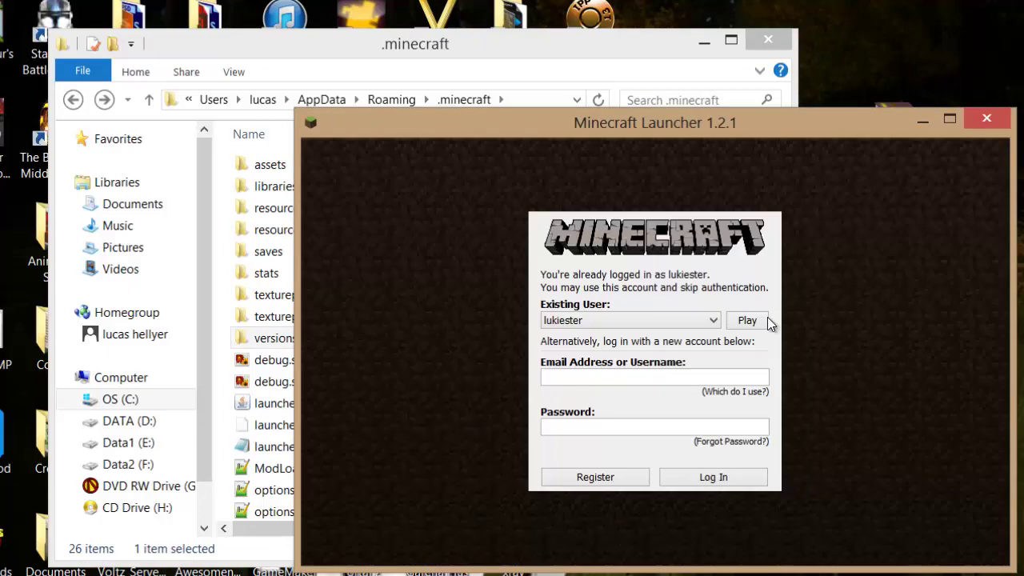
- Enter the Minecraft launcher with the existing account, run the game once with the Forge profile, and quit from its main menu
{"action": "left_click", "coordinate": [765, 319]}
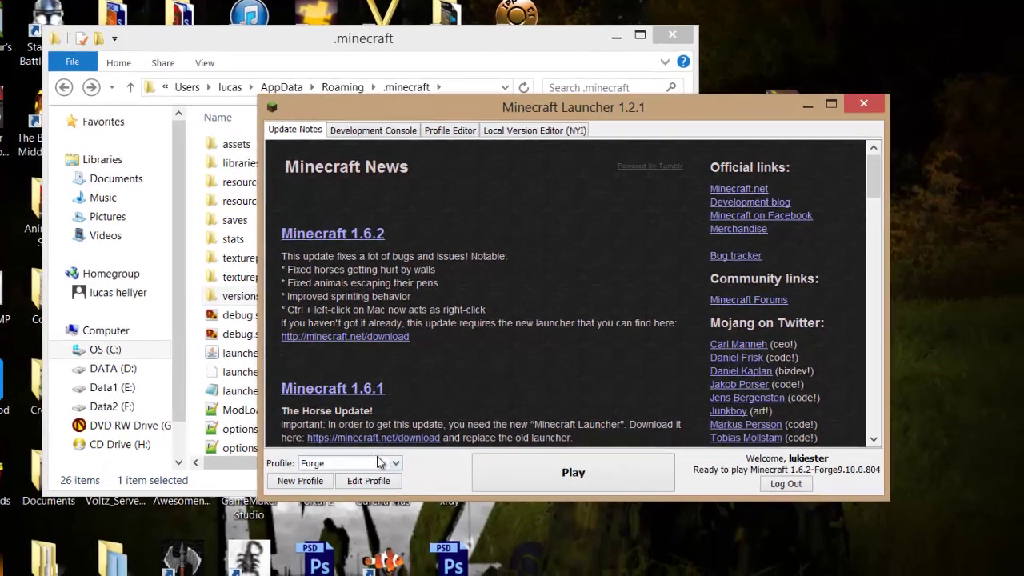
{"action": "left_click", "coordinate": [449, 530]}
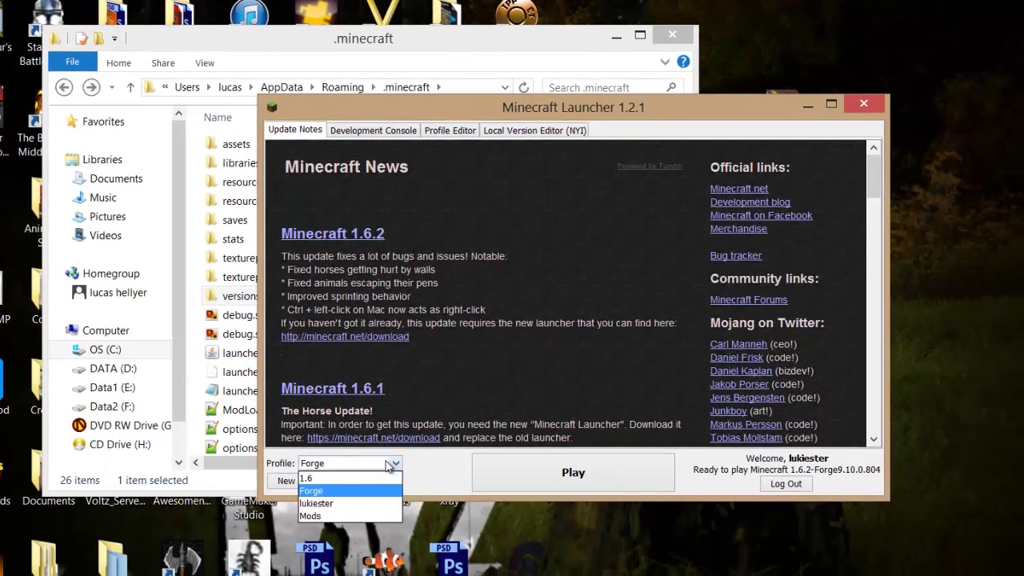
{"action": "left_click", "coordinate": [319, 492]}
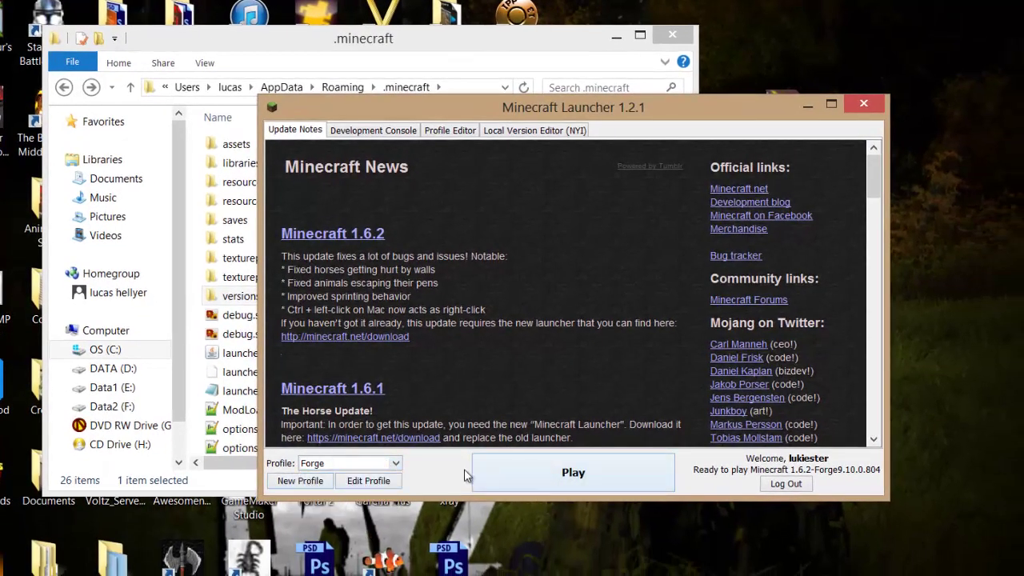
{"action": "left_click", "coordinate": [513, 461]}
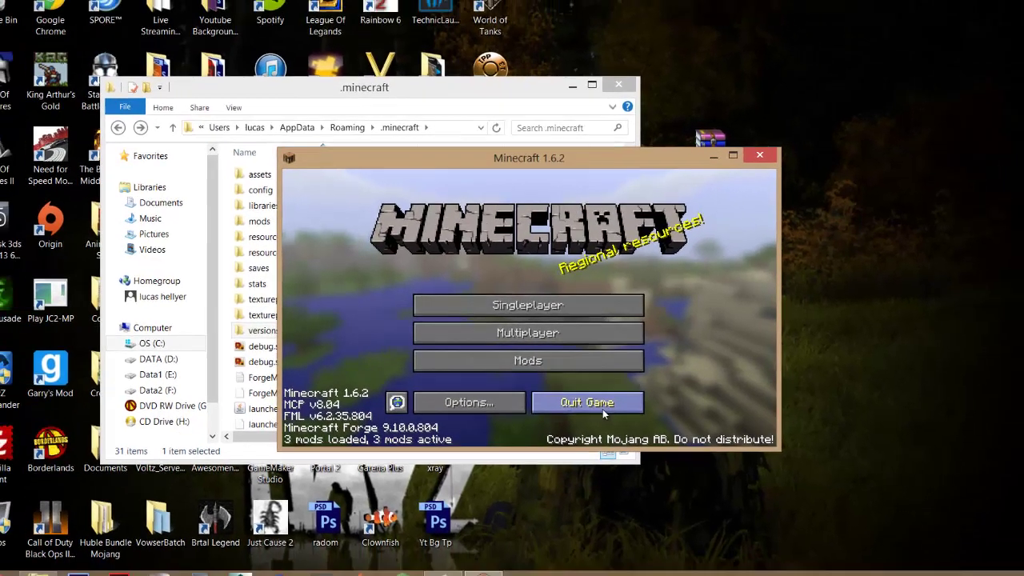
{"action": "left_click", "coordinate": [602, 409]}
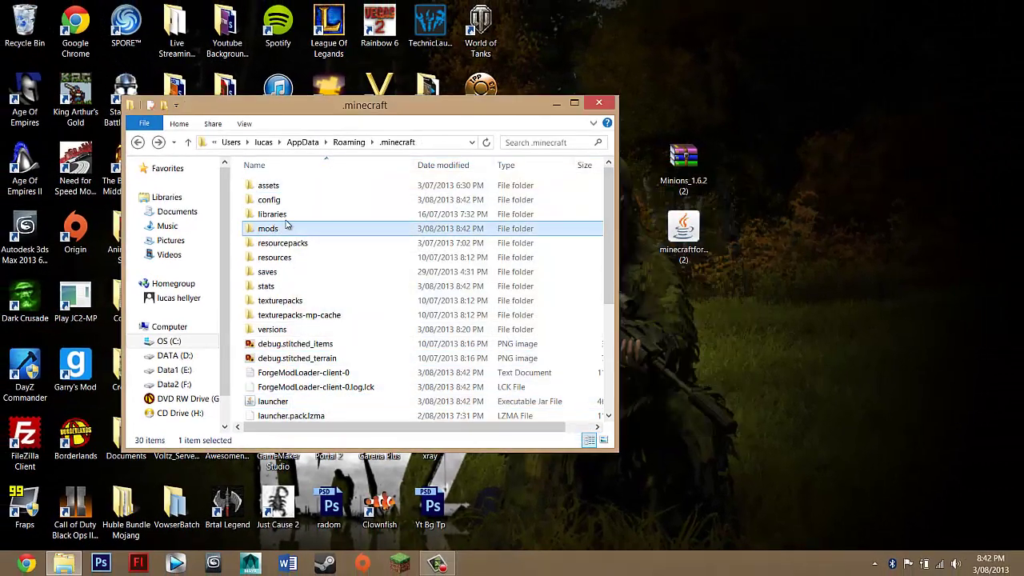
{"action": "left_click", "coordinate": [291, 229]}
{"action": "left_click", "coordinate": [268, 230]}
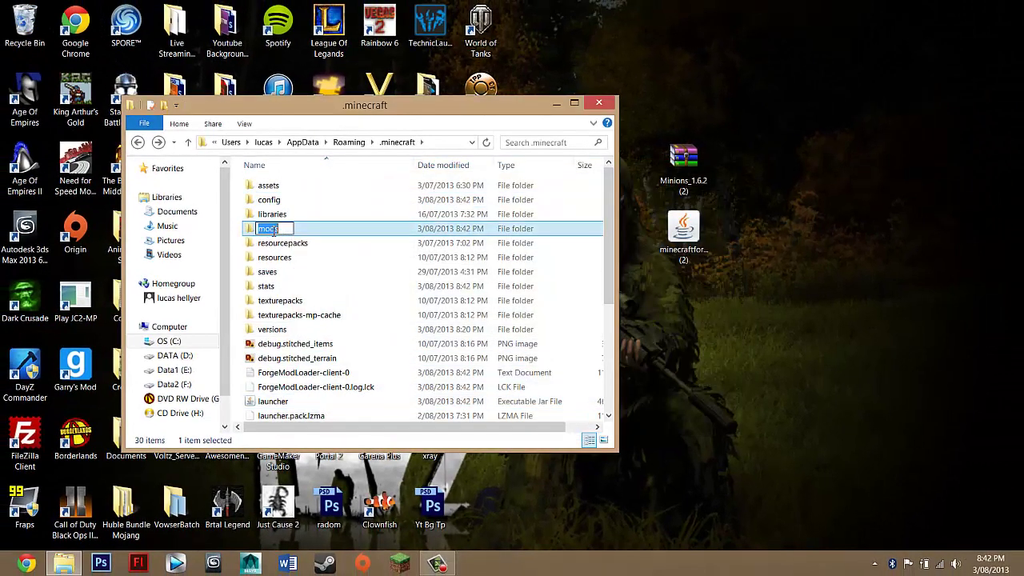
{"action": "left_click", "coordinate": [323, 231]}
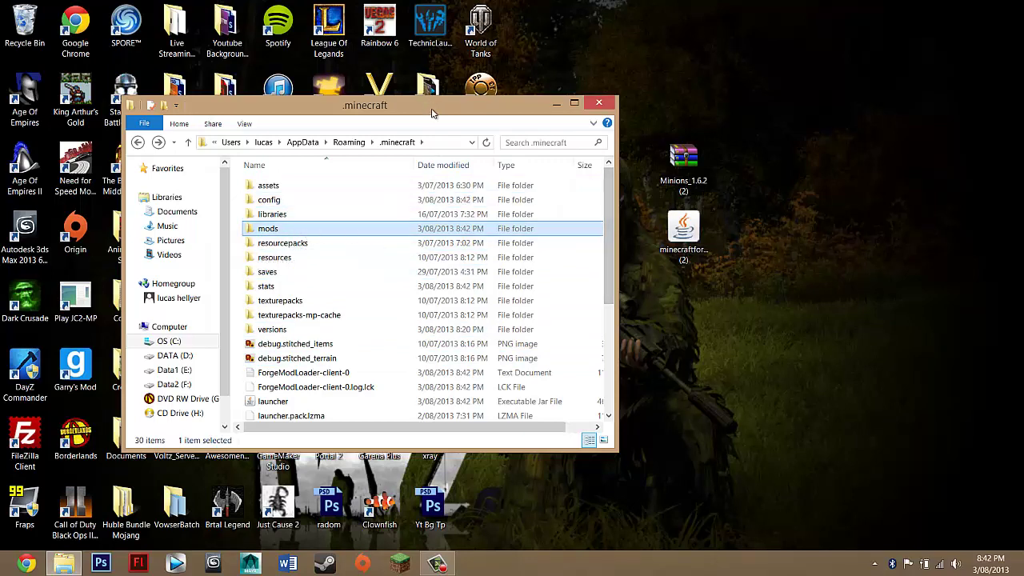
- Fit the .minecraft window to one half of the screen and open the desktop Minions_1.6.2 (2) archive with WinRAR in the other half
{"action": "left_click_drag", "start_coordinate": [355, 128], "coordinate": [1, 128]}
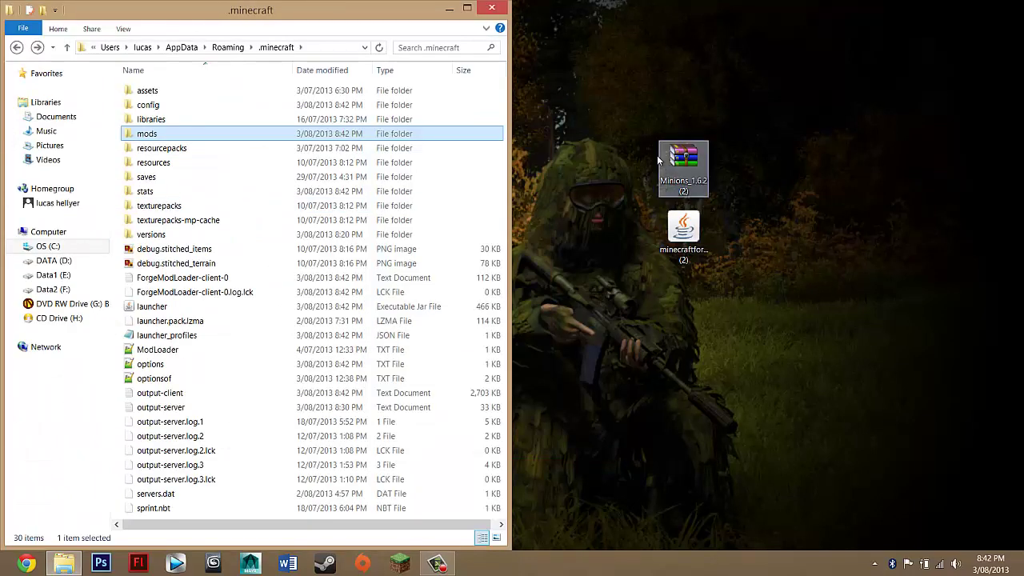
{"action": "left_click", "coordinate": [680, 164]}
{"action": "right_click", "coordinate": [676, 155]}
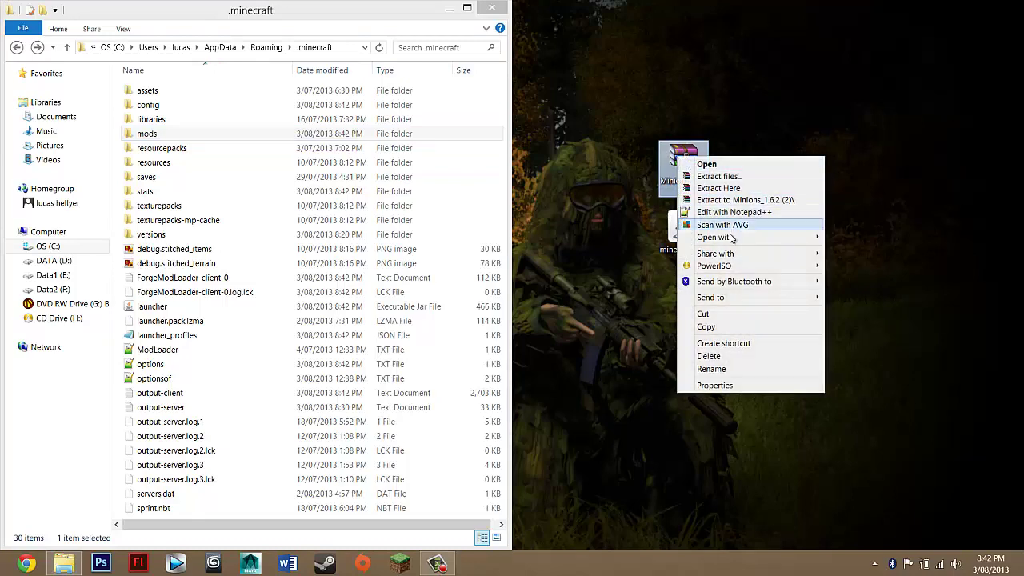
{"action": "mouse_move", "coordinate": [776, 237]}
{"action": "left_click", "coordinate": [847, 251]}
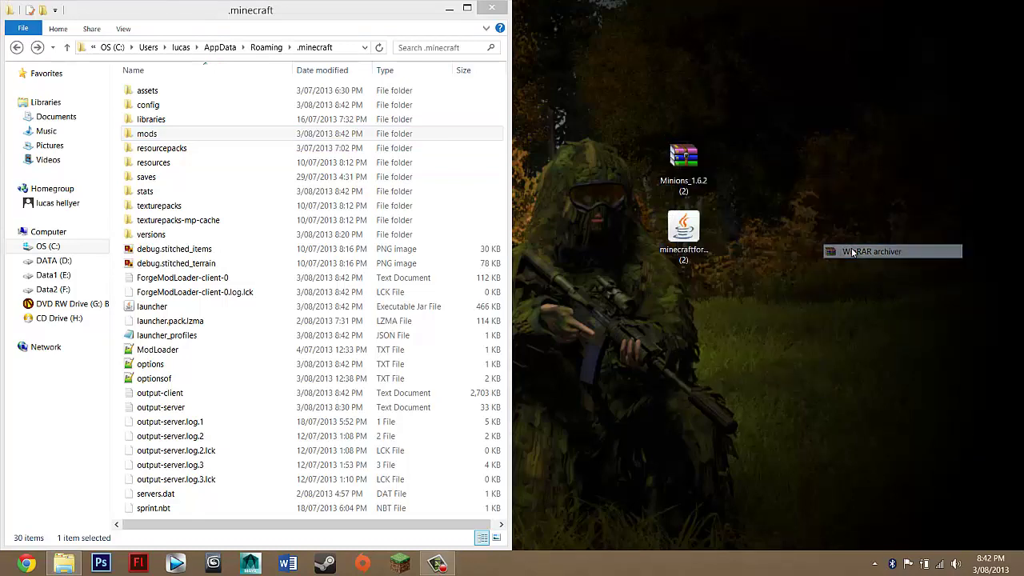
{"action": "left_click_drag", "start_coordinate": [550, 102], "coordinate": [1022, 87]}
- Show the mods folder of .minecraft next to the archive's setup\mods folder
{"action": "left_click", "coordinate": [549, 129]}
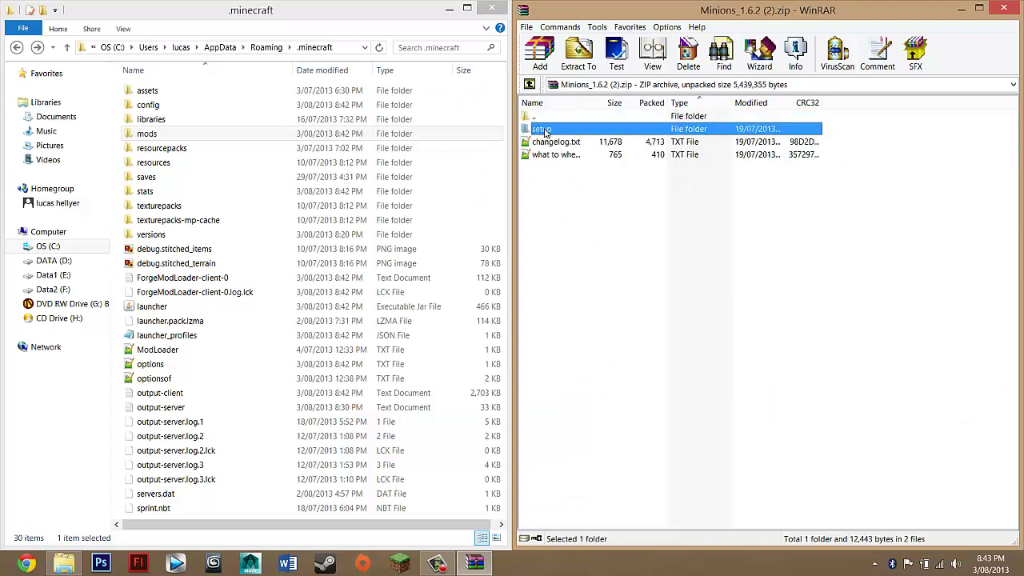
{"action": "double_click", "coordinate": [544, 130]}
{"action": "left_click", "coordinate": [172, 163]}
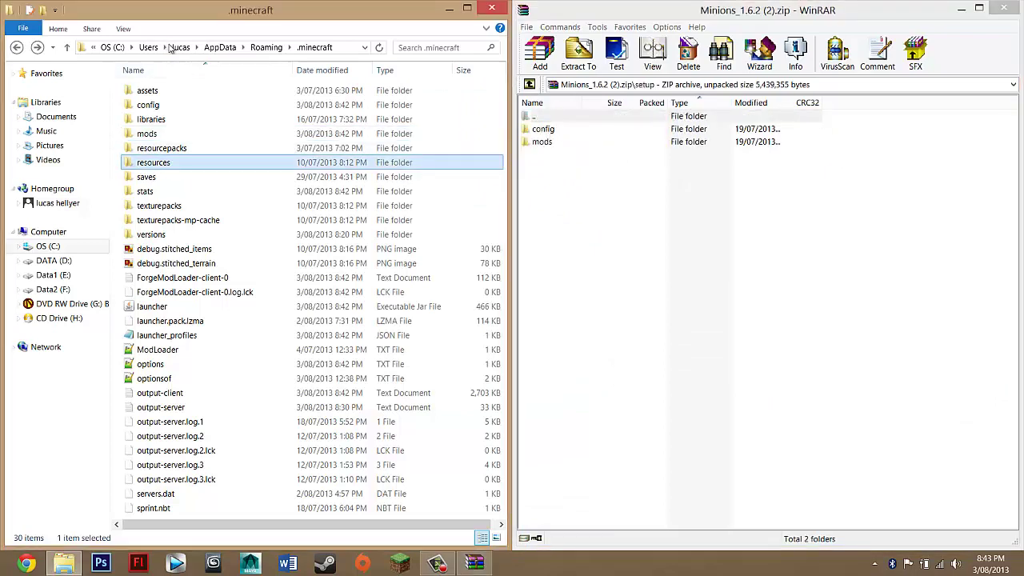
{"action": "double_click", "coordinate": [152, 136]}
{"action": "left_click", "coordinate": [571, 176]}
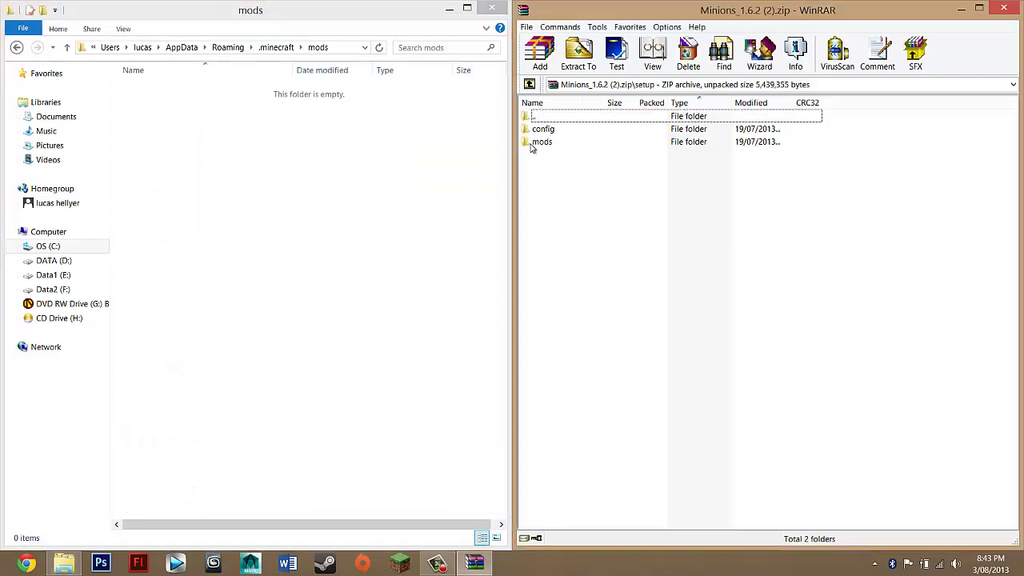
{"action": "double_click", "coordinate": [548, 144]}
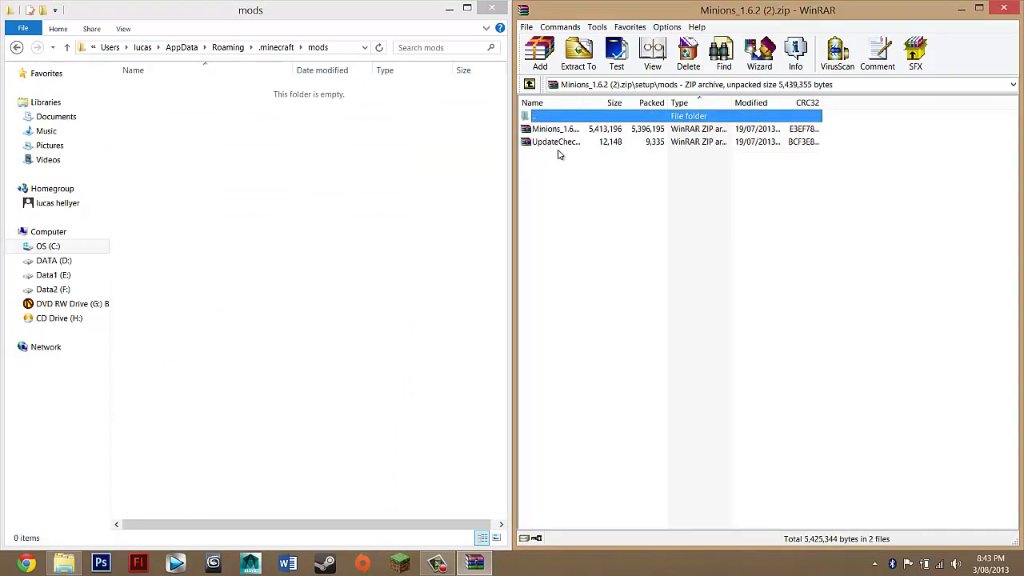
- Extract the Minions_1.6.2 and UpdateCheckerMod_1.6.2 zips from the archive into the mods folder of .minecraft
{"action": "left_click_drag", "start_coordinate": [560, 156], "coordinate": [548, 120]}
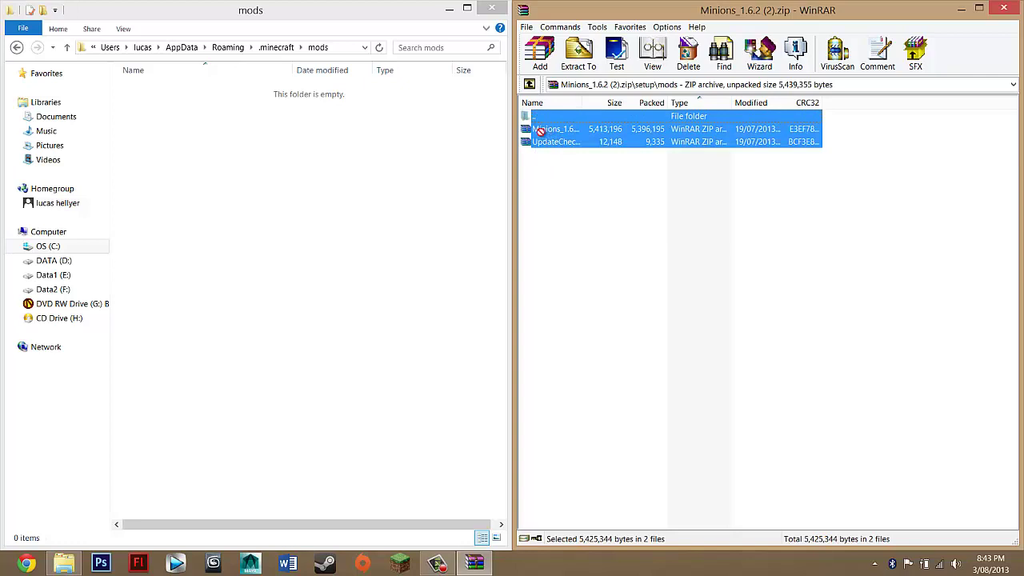
{"action": "left_click_drag", "start_coordinate": [341, 208], "coordinate": [343, 210]}
{"action": "left_click", "coordinate": [256, 178]}
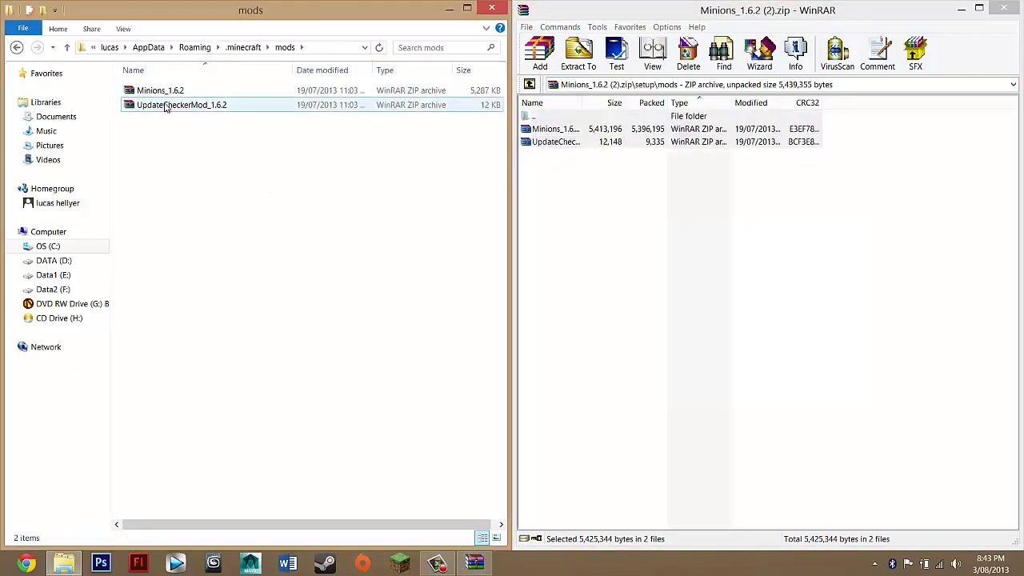
{"action": "left_click_drag", "start_coordinate": [199, 180], "coordinate": [158, 147]}
{"action": "left_click", "coordinate": [160, 90]}
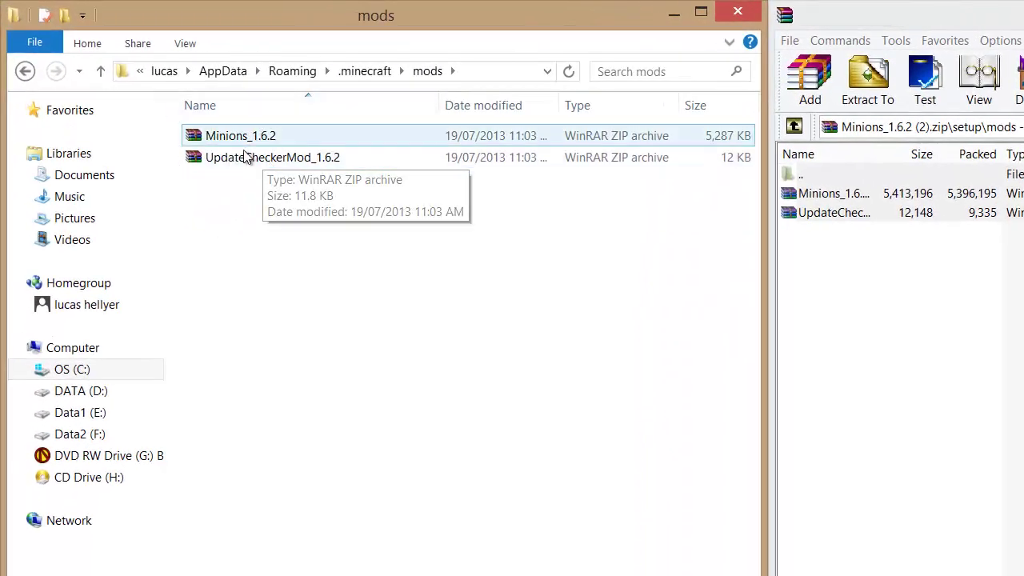
{"action": "left_click_drag", "start_coordinate": [240, 137], "coordinate": [297, 240]}
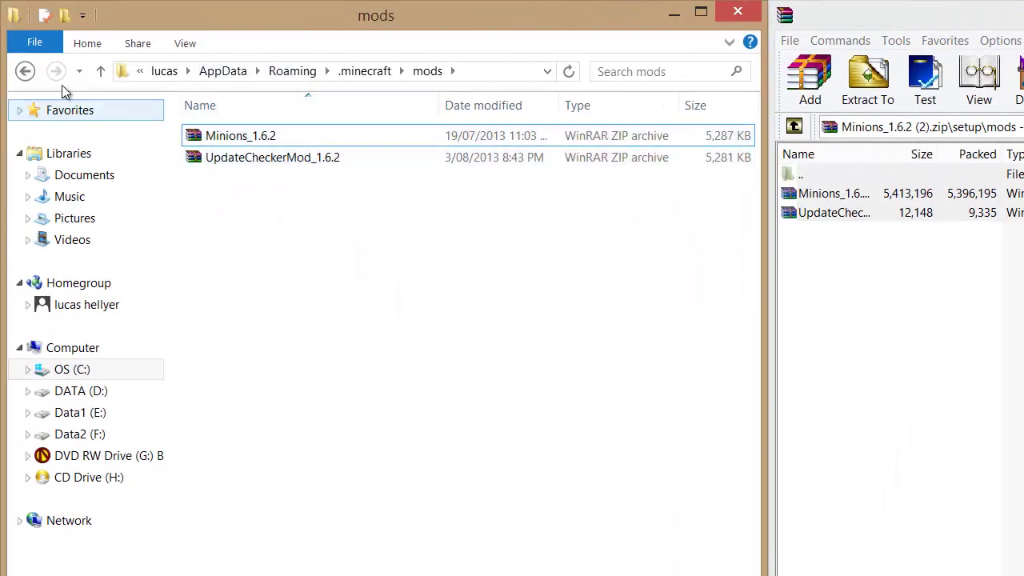
- Extract the AS_Minions_Advanced.cfg file from the archive's setup\config folder into the config folder of .minecraft
{"action": "left_click", "coordinate": [27, 72]}
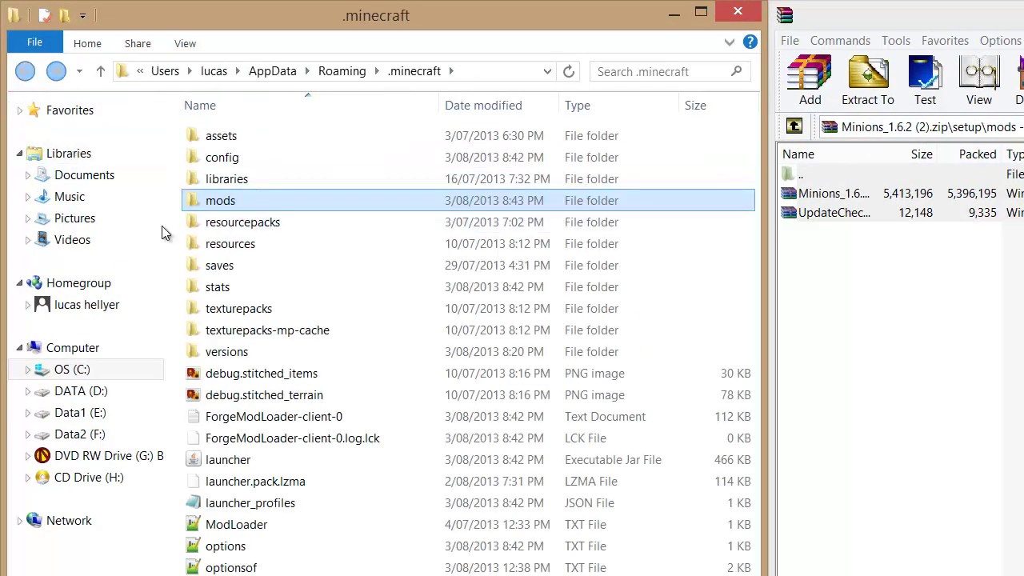
{"action": "double_click", "coordinate": [222, 157]}
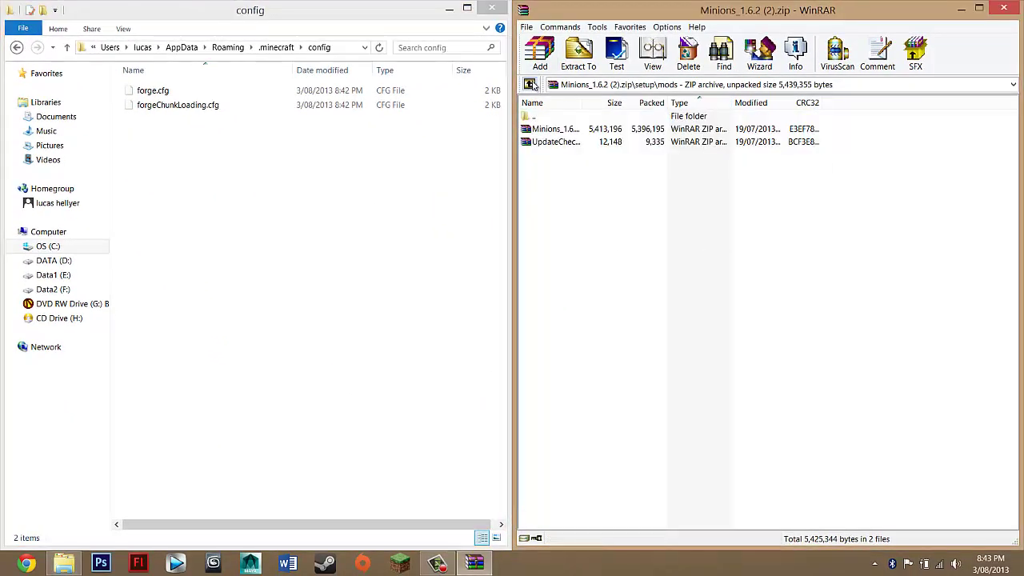
{"action": "left_click", "coordinate": [529, 84]}
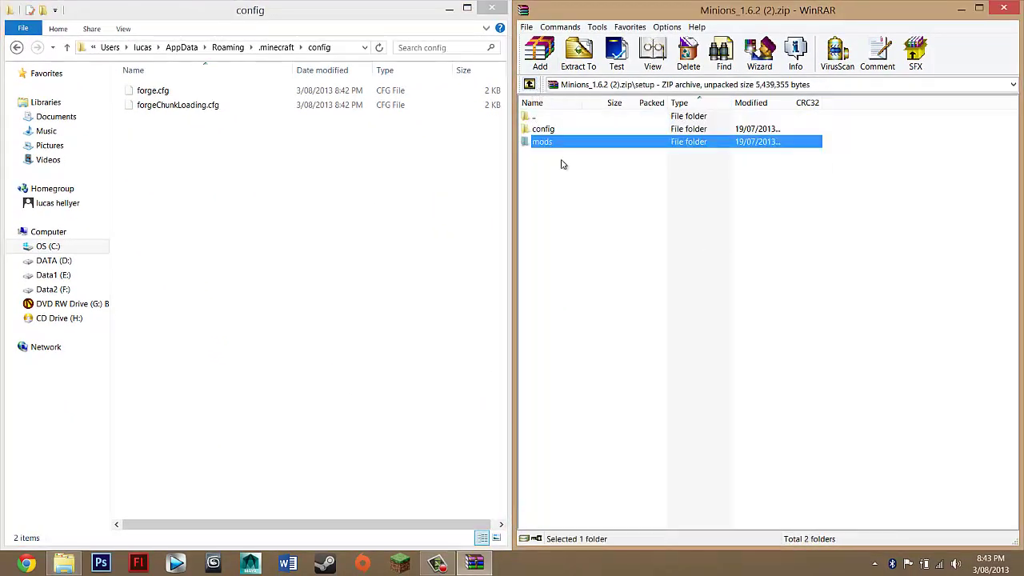
{"action": "left_click", "coordinate": [541, 131]}
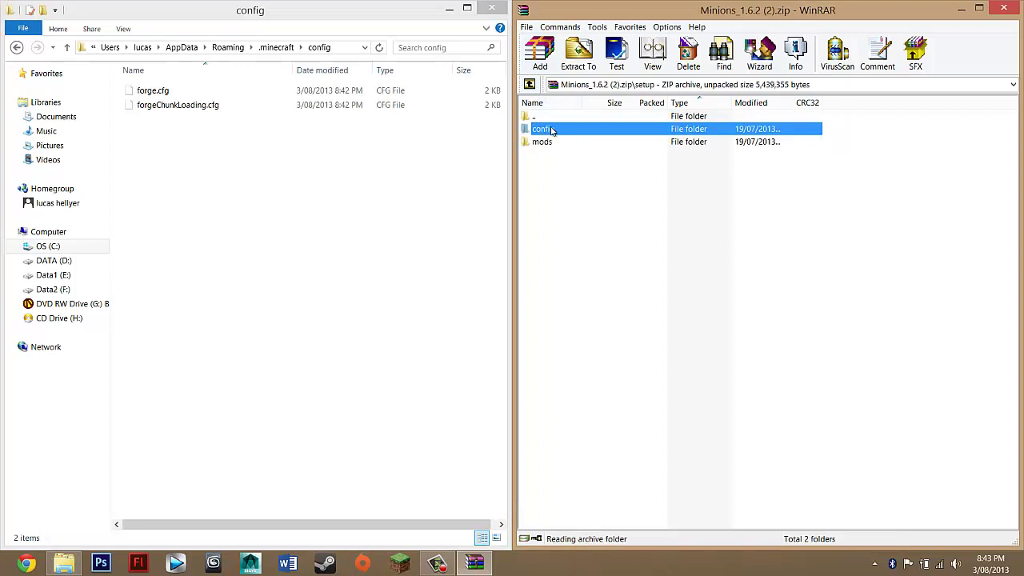
{"action": "double_click", "coordinate": [551, 129]}
{"action": "left_click", "coordinate": [552, 130]}
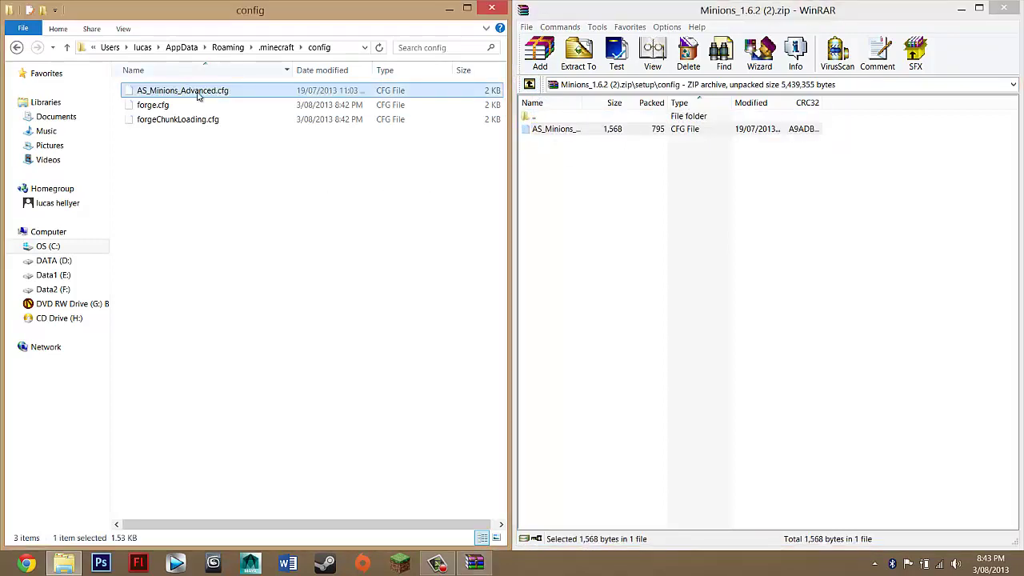
- Close the .minecraft config folder window and the Minions_1.6.2 (2) archive
{"action": "left_click_drag", "start_coordinate": [352, 9], "coordinate": [404, 125]}
{"action": "key", "text": "super+Home"}
{"action": "double_click", "coordinate": [562, 11]}
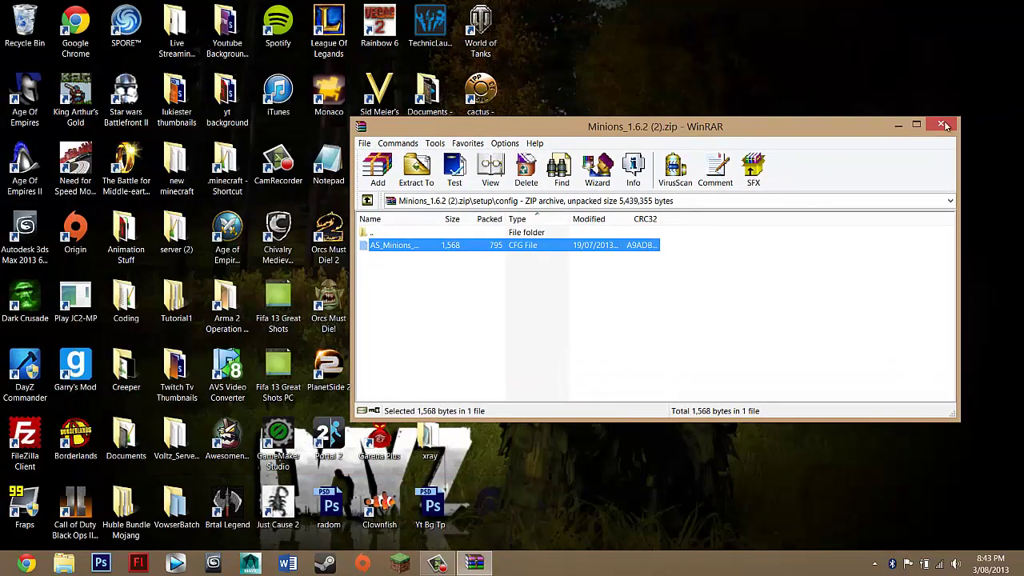
{"action": "left_click", "coordinate": [942, 125]}
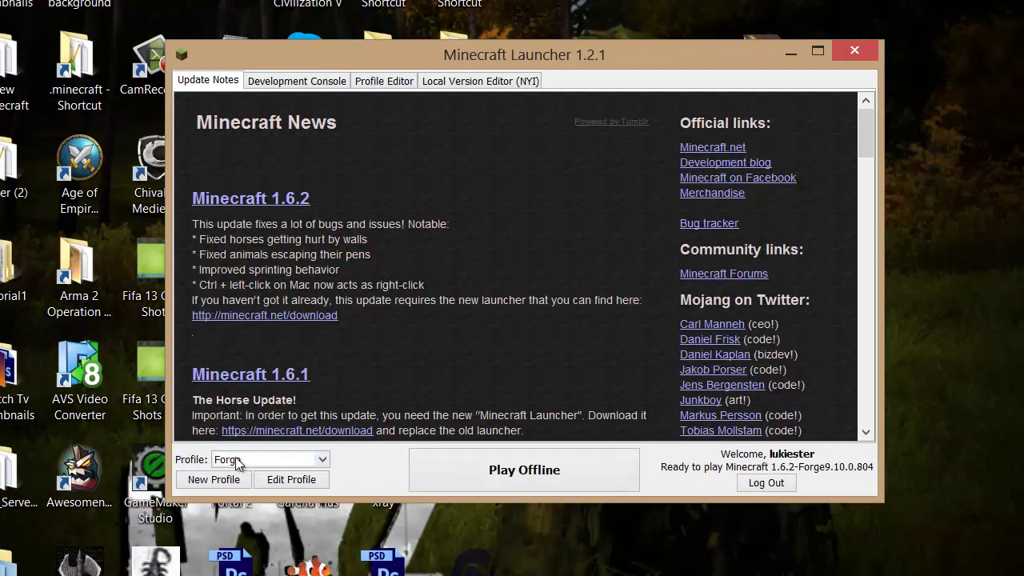
{"action": "left_click", "coordinate": [212, 479]}
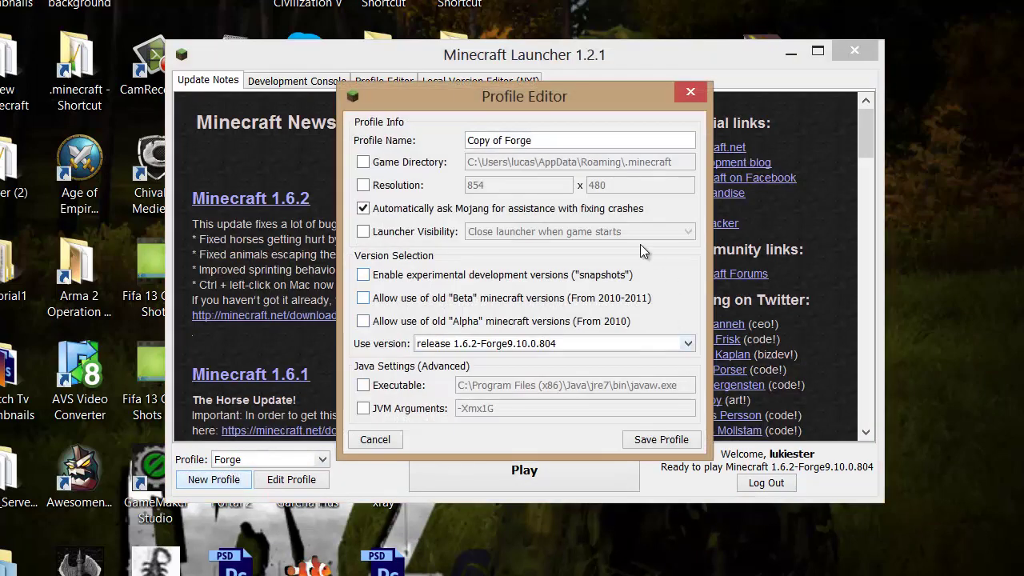
{"action": "left_click", "coordinate": [686, 95]}
{"action": "left_click", "coordinate": [232, 461]}
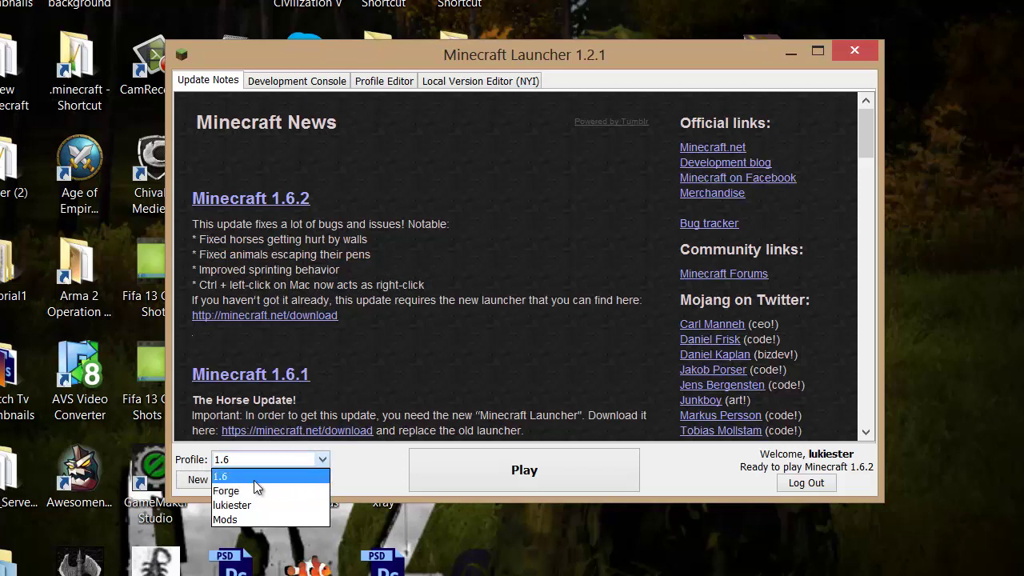
{"action": "left_click", "coordinate": [230, 463]}
{"action": "left_click", "coordinate": [233, 462]}
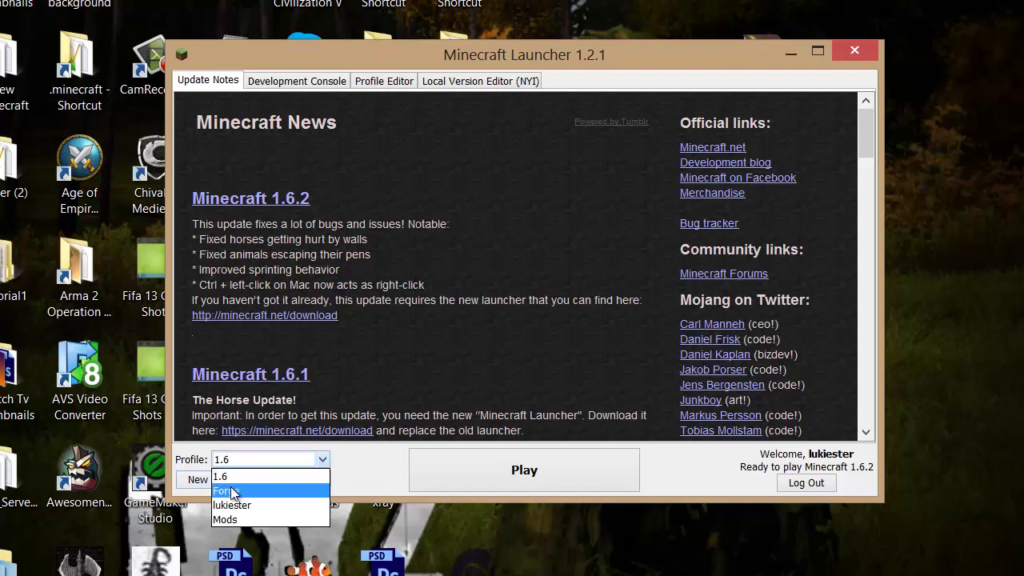
{"action": "left_click", "coordinate": [227, 491]}
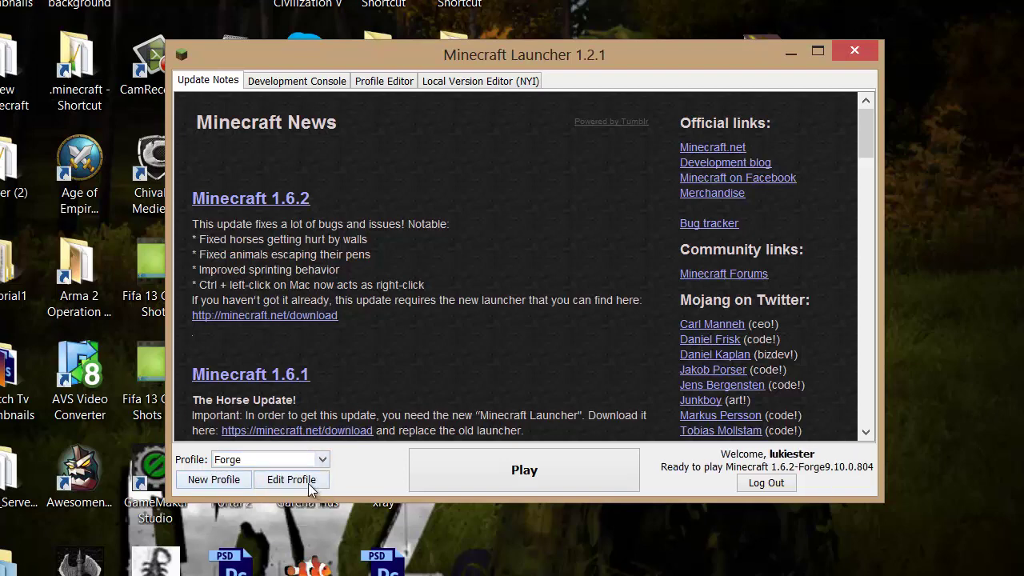
- Edit the Forge profile in the Minecraft launcher, entering Minions as the profile name, and save the profile
{"action": "left_click", "coordinate": [270, 482]}
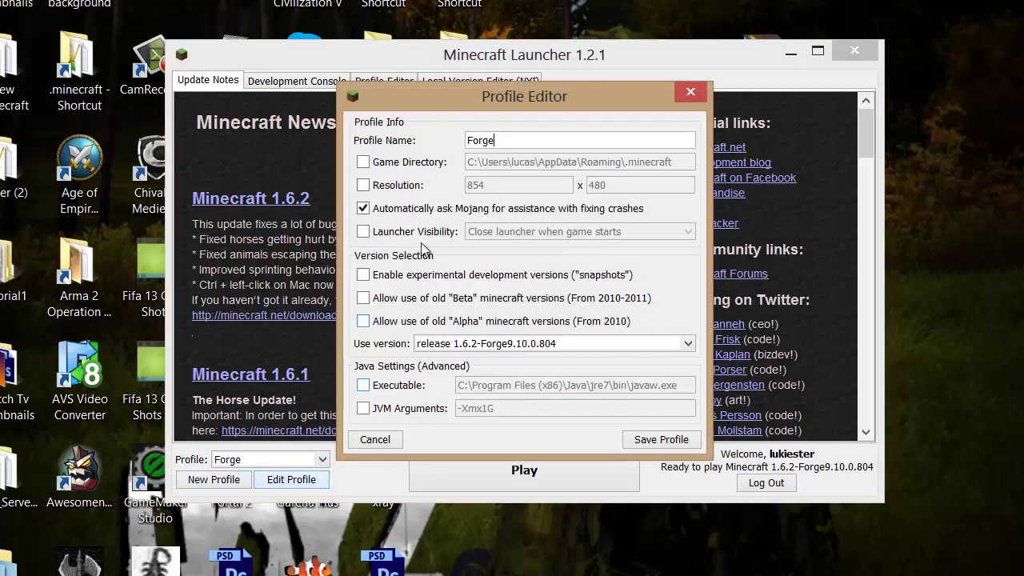
{"action": "double_click", "coordinate": [518, 140]}
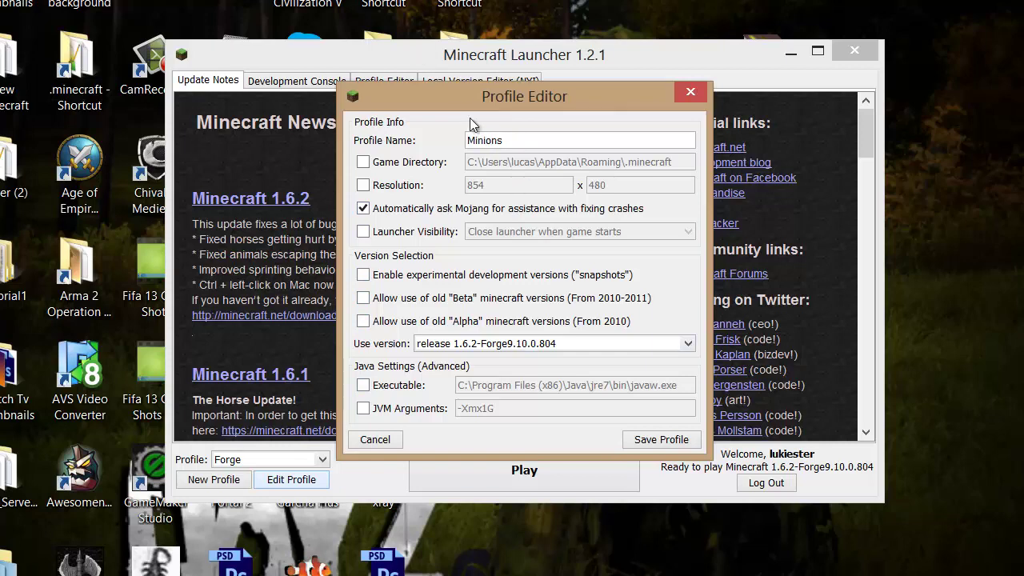
{"action": "type", "text": "Minions"}
{"action": "double_click", "coordinate": [538, 140]}
{"action": "key", "text": "Right"}
{"action": "key", "text": "ctrl+a"}
{"action": "key", "text": "Right"}
{"action": "left_click", "coordinate": [661, 439]}
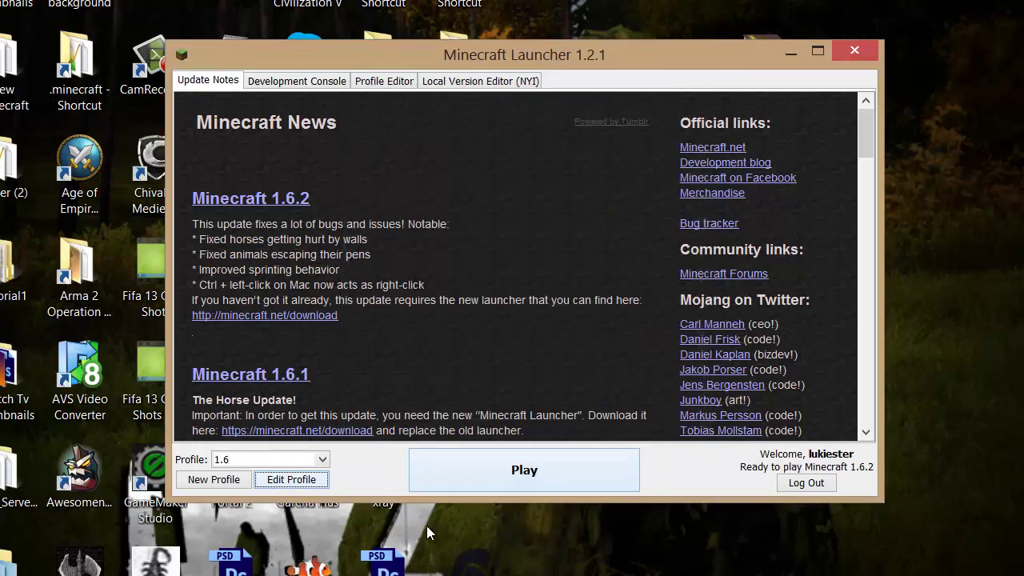
- Reselect the profile that uses release 1.6.2-Forge9.10.0.804 and start the game with it
{"action": "left_click", "coordinate": [296, 466]}
{"action": "left_click", "coordinate": [240, 488]}
{"action": "left_click", "coordinate": [502, 473]}
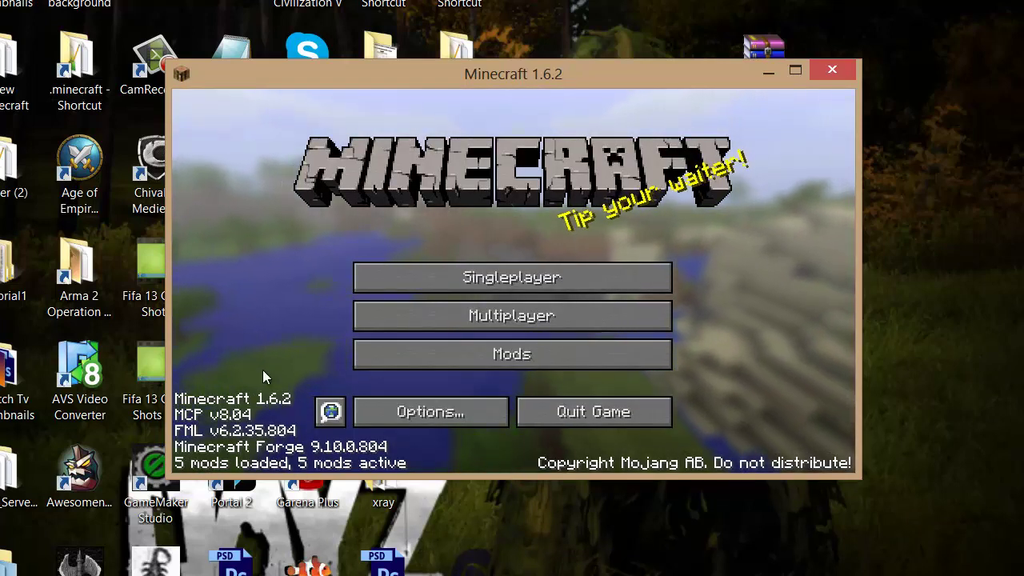
- Examine the Minions and AtomicStryker Update Check entries in the game's mod list, then return to the main menu
{"action": "left_click", "coordinate": [383, 352]}
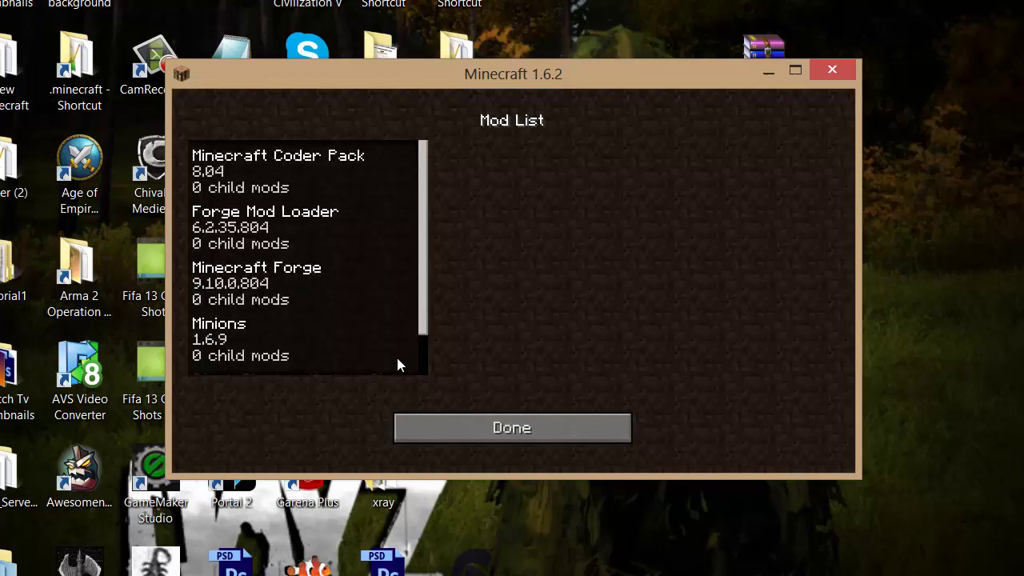
{"action": "scroll", "coordinate": [299, 345], "scroll_direction": "down", "scroll_amount": 1}
{"action": "left_click", "coordinate": [336, 268]}
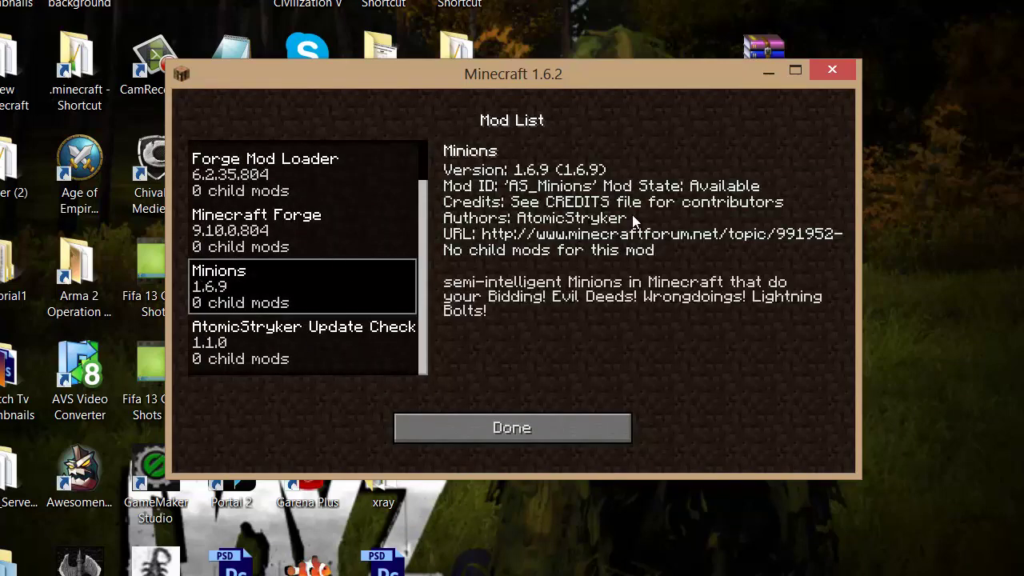
{"action": "left_click", "coordinate": [253, 350]}
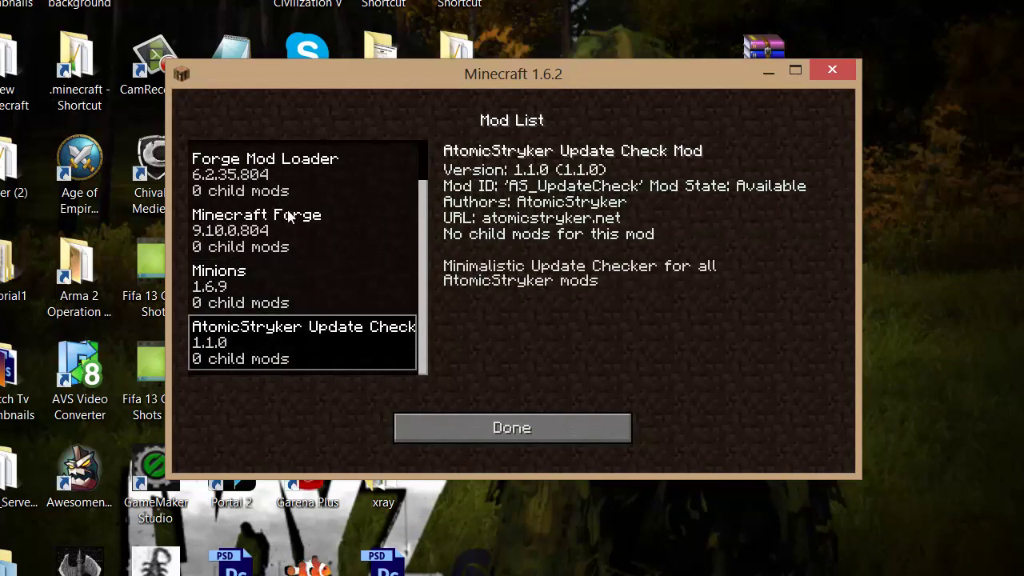
{"action": "scroll", "coordinate": [283, 221], "scroll_direction": "up", "scroll_amount": 1}
{"action": "left_click", "coordinate": [474, 426]}
- Load the existing singleplayer survival world named "world" and look around in it
{"action": "left_click", "coordinate": [452, 276]}
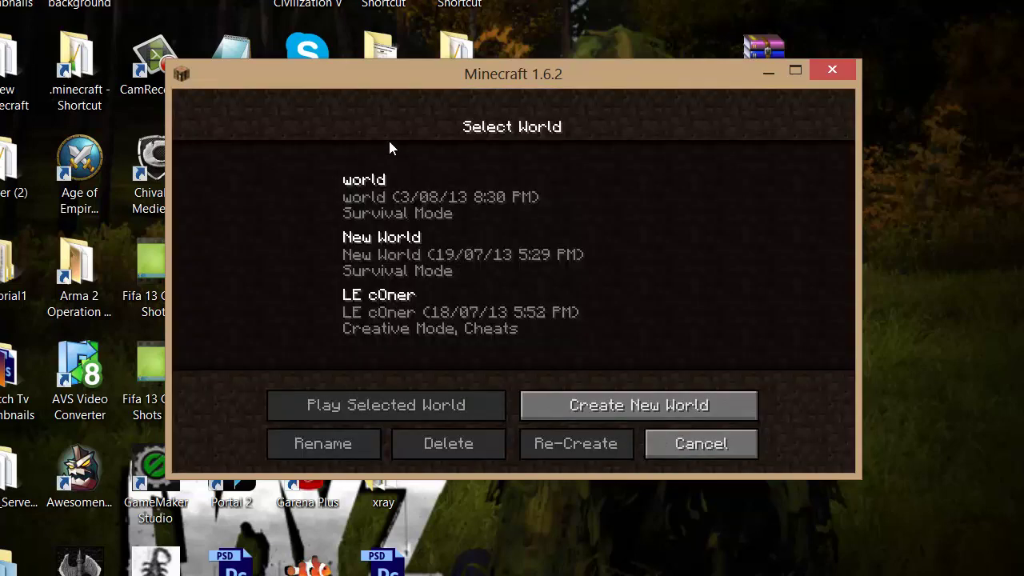
{"action": "left_click", "coordinate": [365, 198]}
{"action": "left_click", "coordinate": [471, 406]}
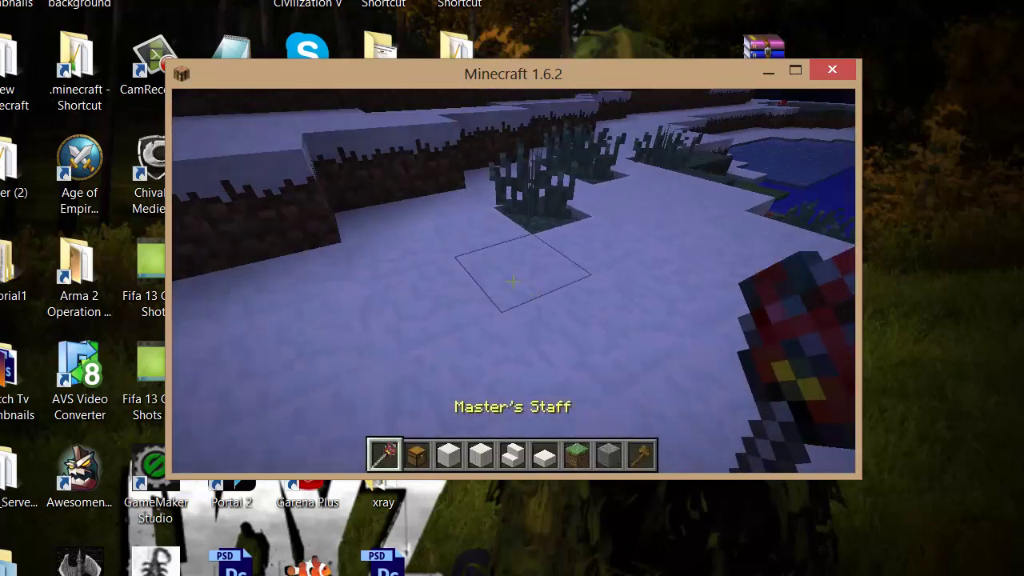
{"action": "mouse_move", "coordinate": [513, 281]}
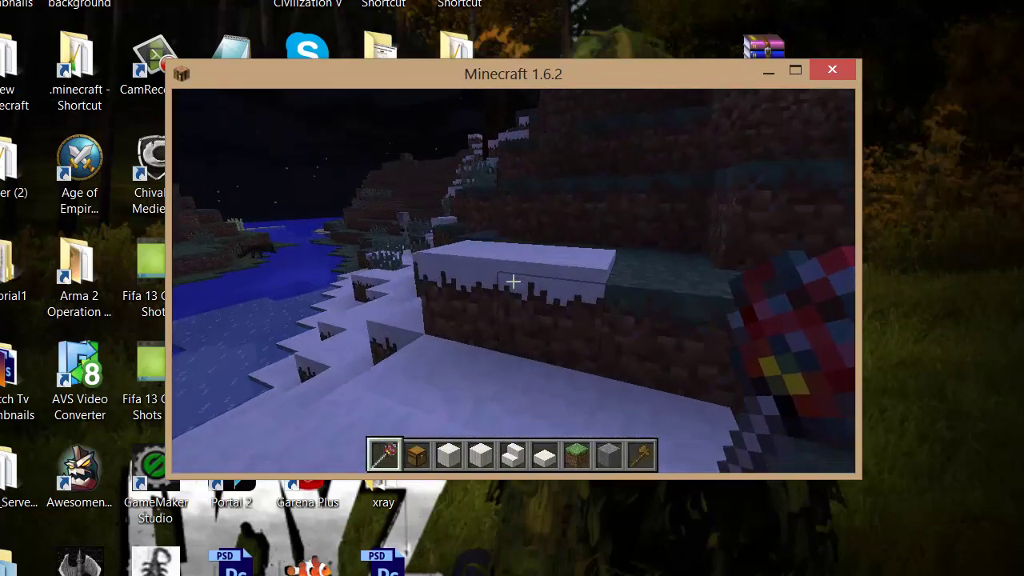